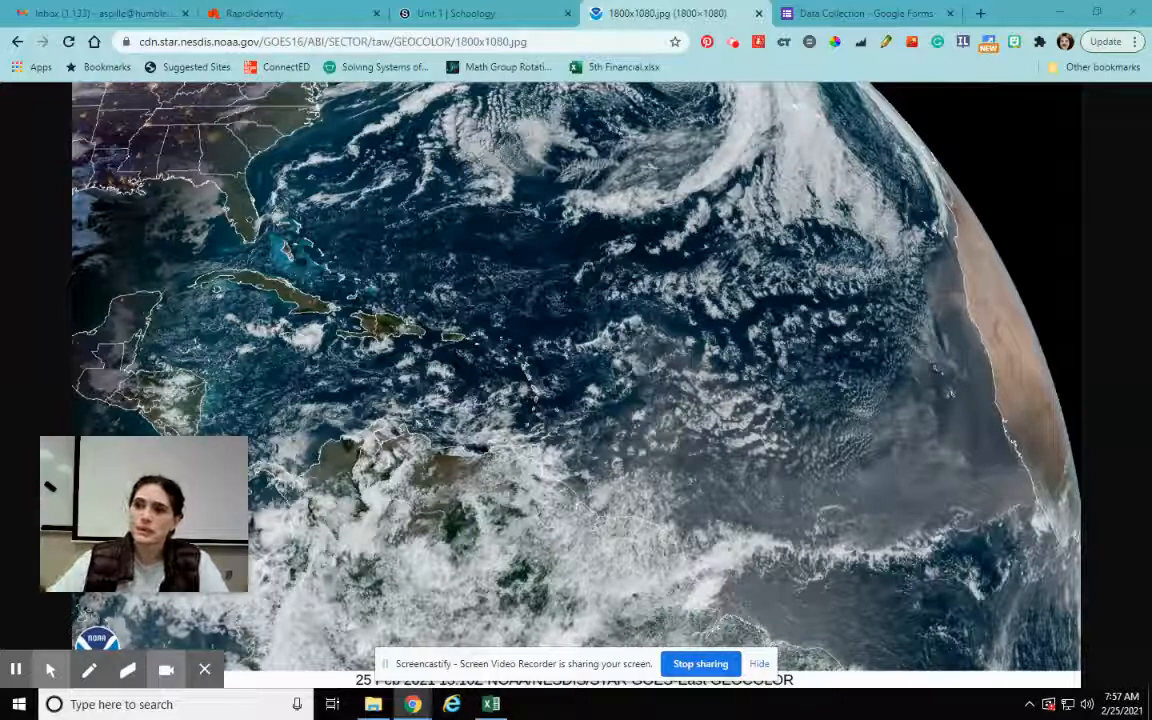
# Open Google Forms in a new browser tab and create a blank form
pyautogui.click(984, 14)
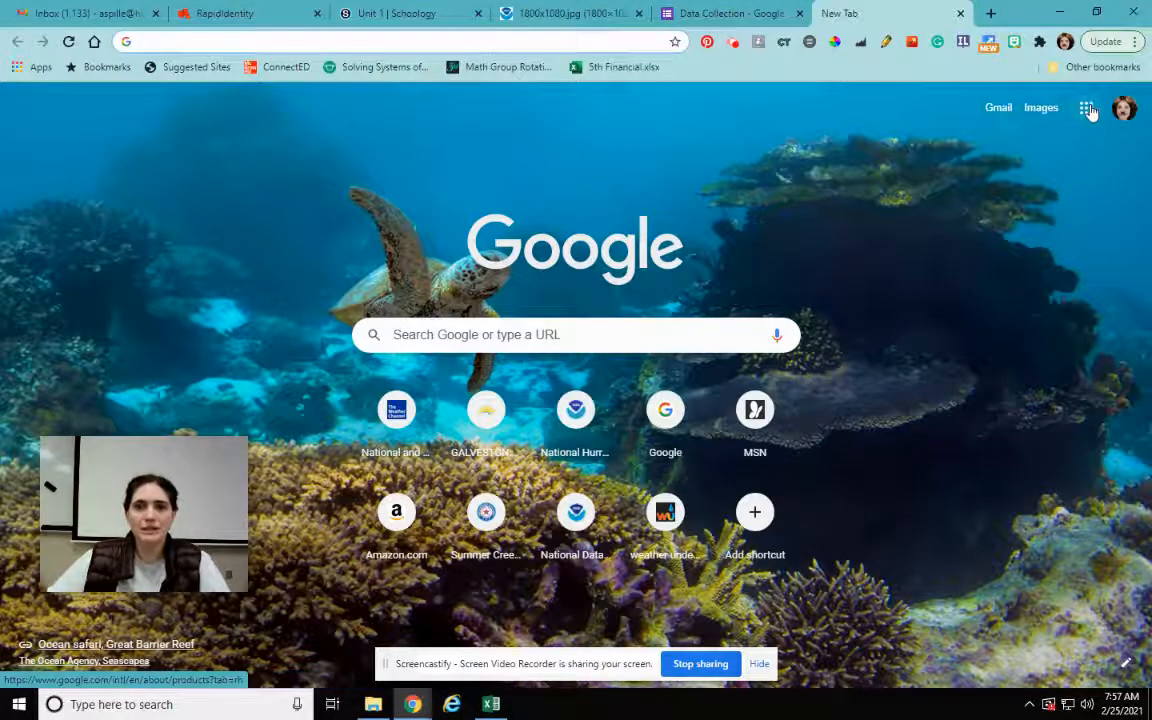
pyautogui.click(1087, 108)
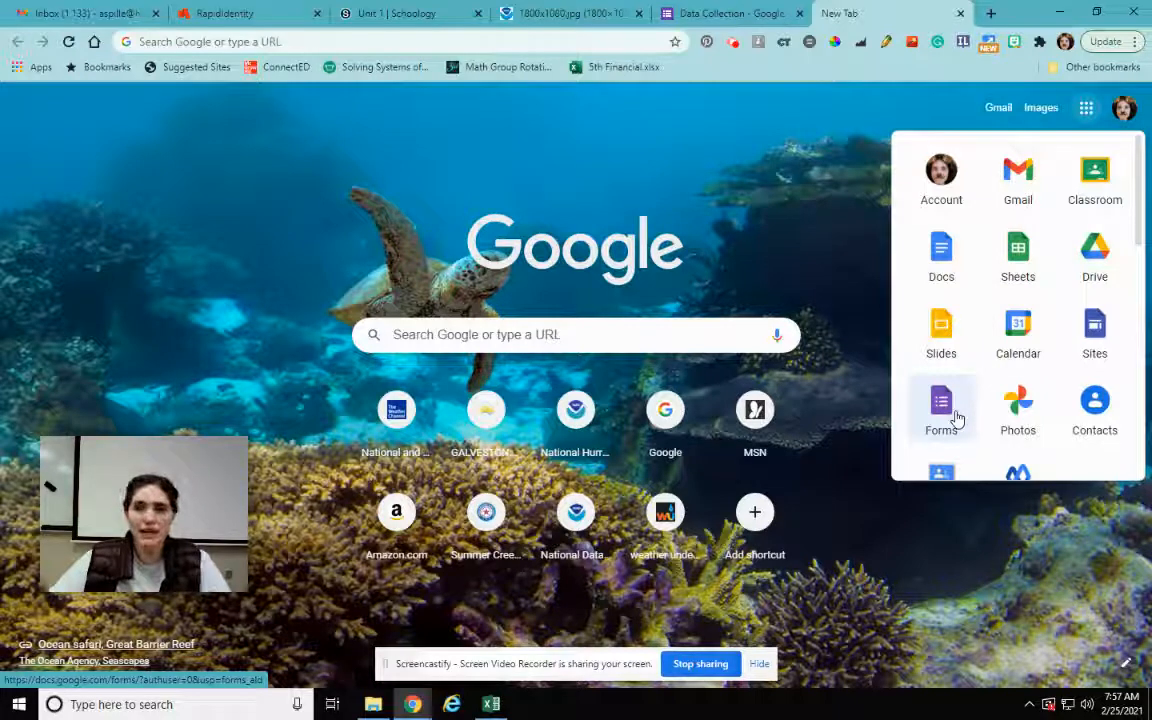
pyautogui.scroll(-8, 1012, 400)
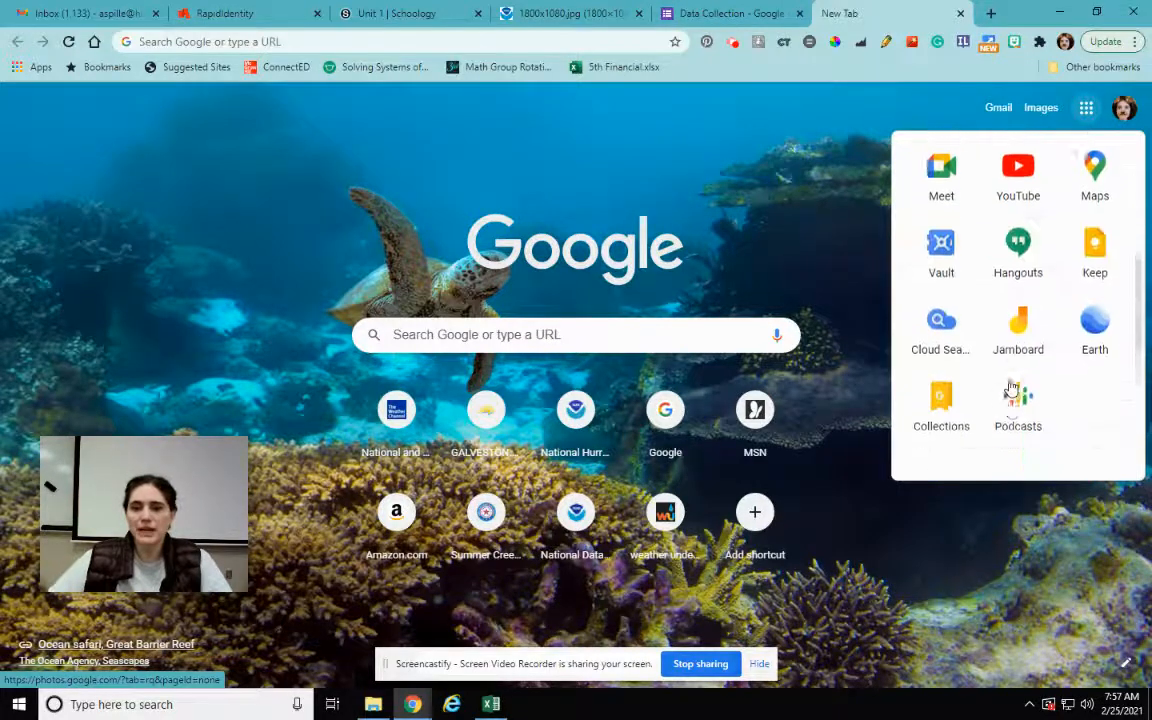
pyautogui.scroll(8, 1010, 388)
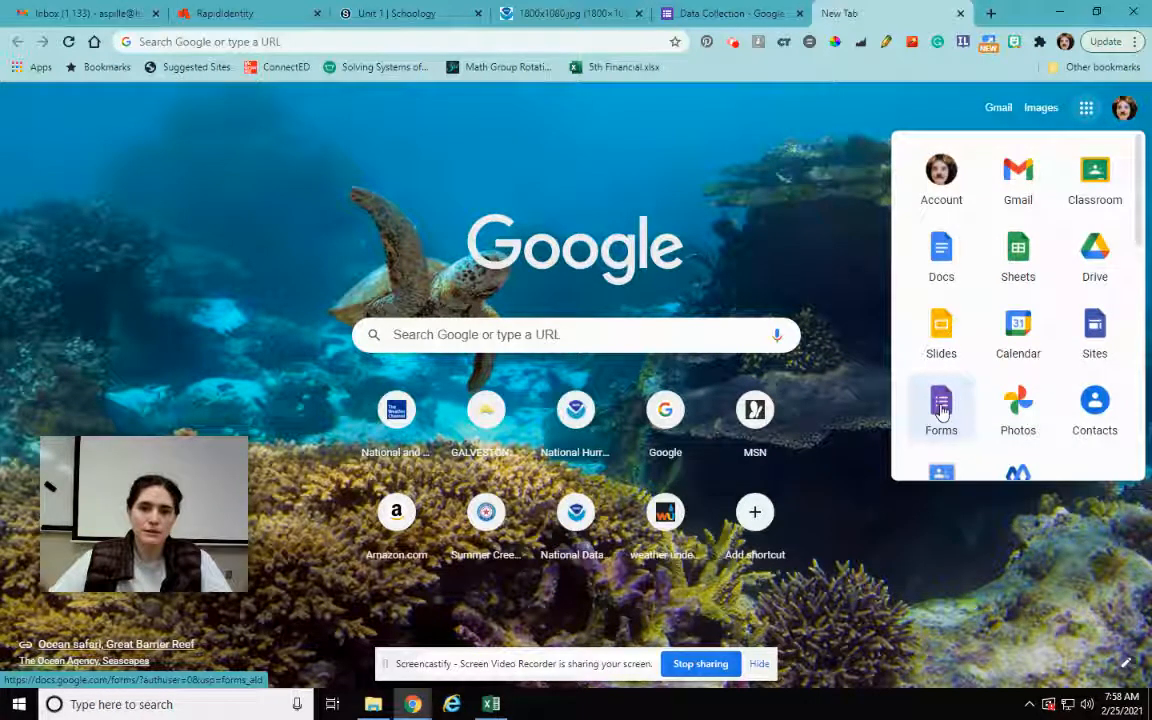
pyautogui.click(941, 408)
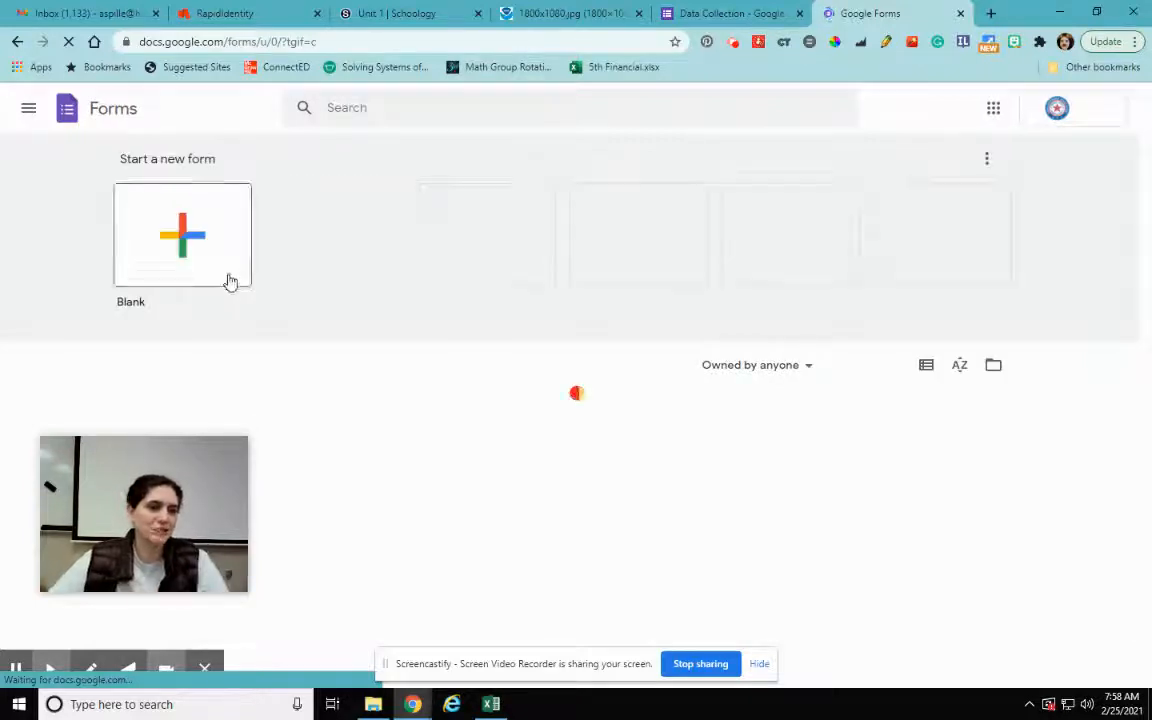
pyautogui.click(159, 254)
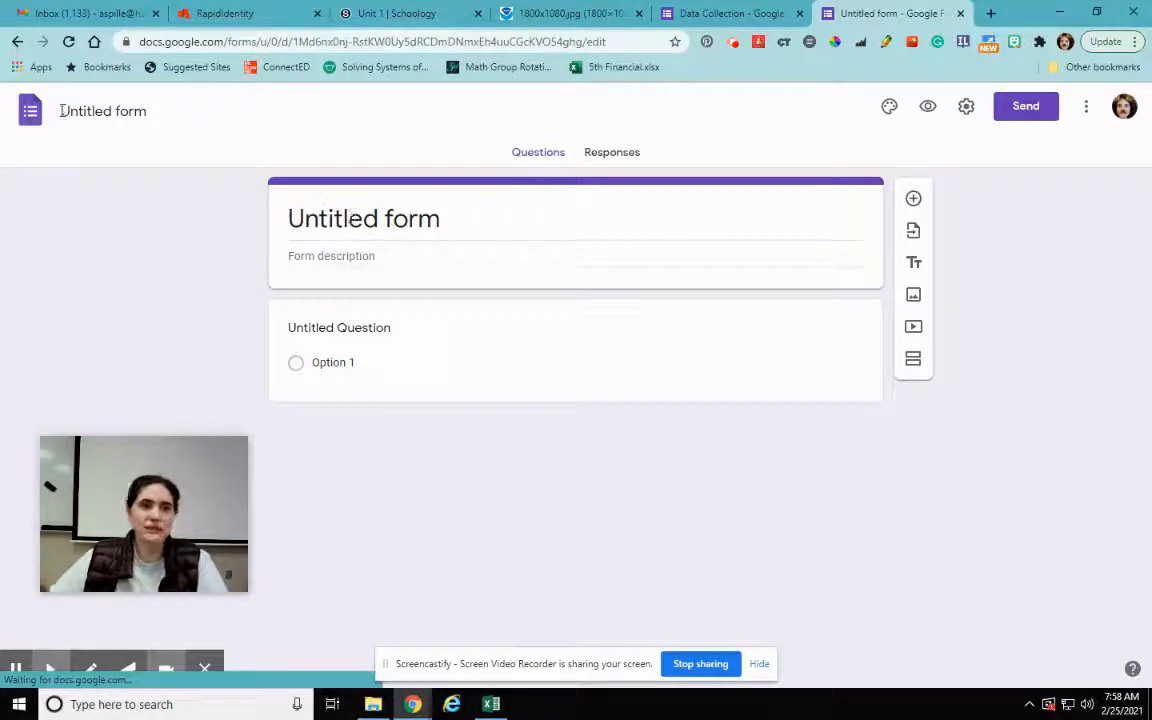
# Title the form "Probability Data" and apply the same name to the form file
pyautogui.click(398, 220)
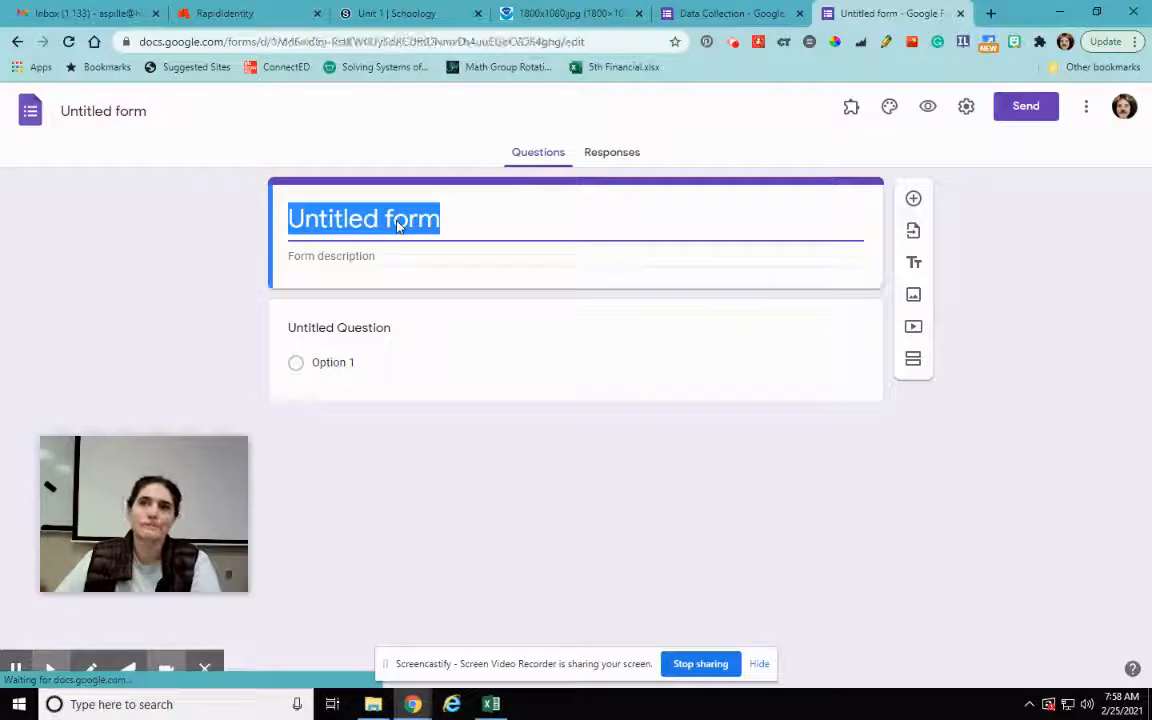
pyautogui.write('Pro')
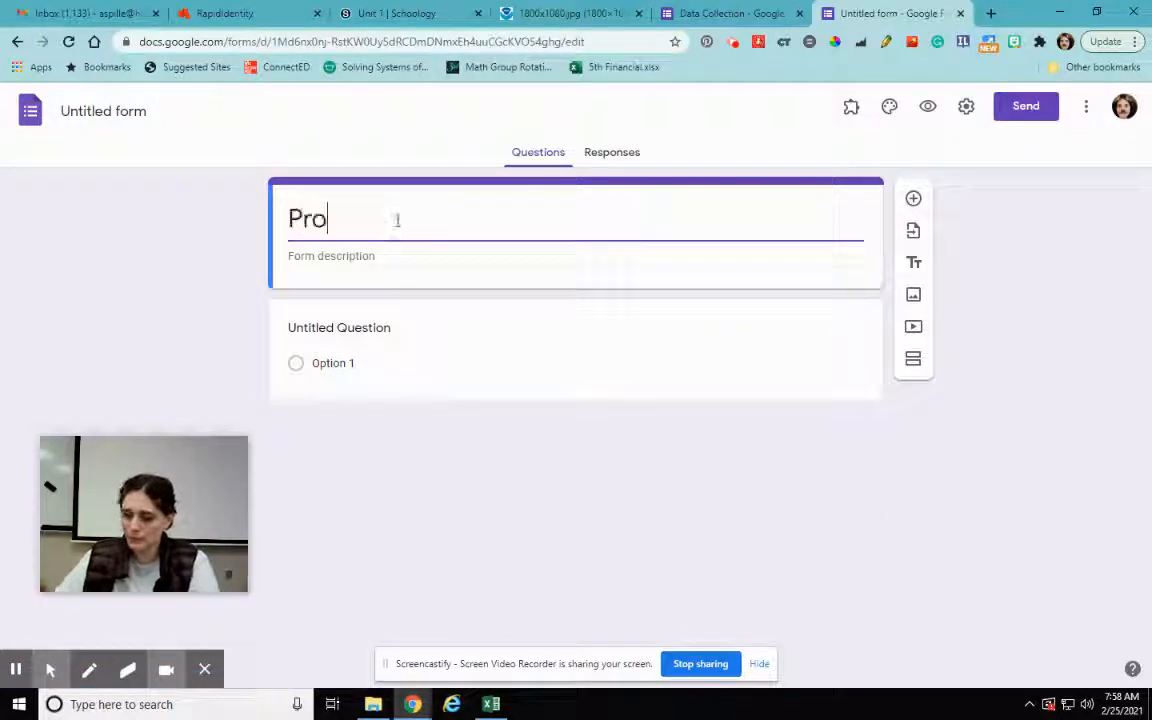
pyautogui.write('bability Data')
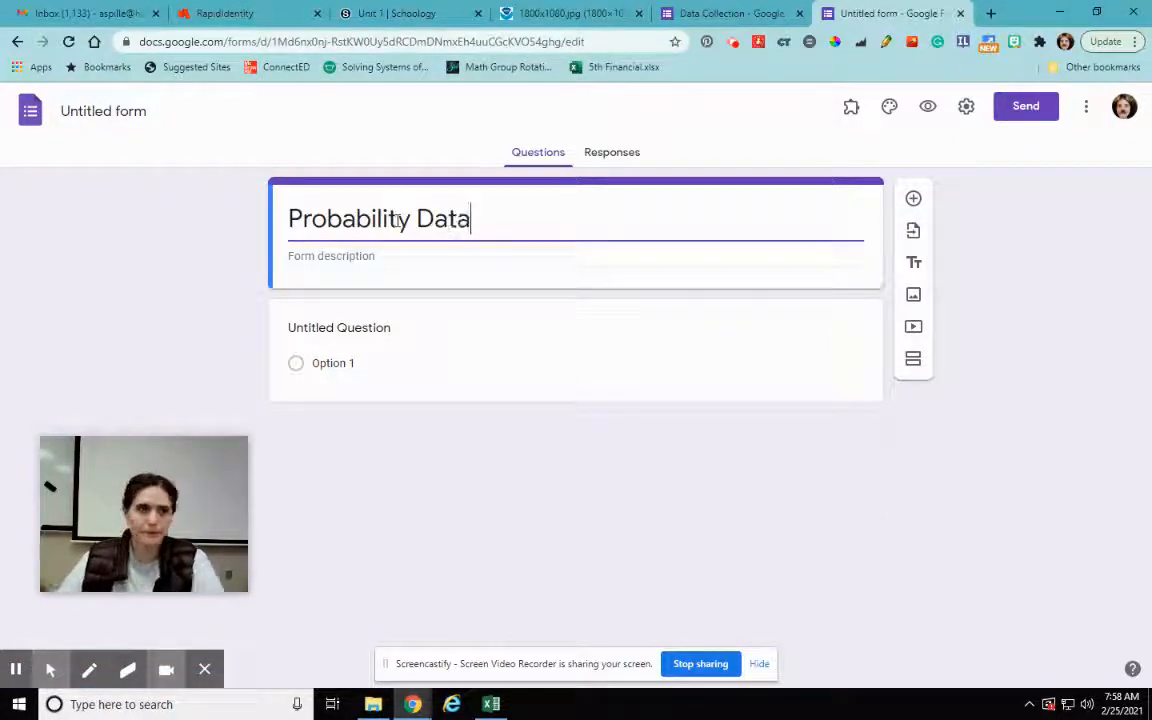
pyautogui.click(97, 105)
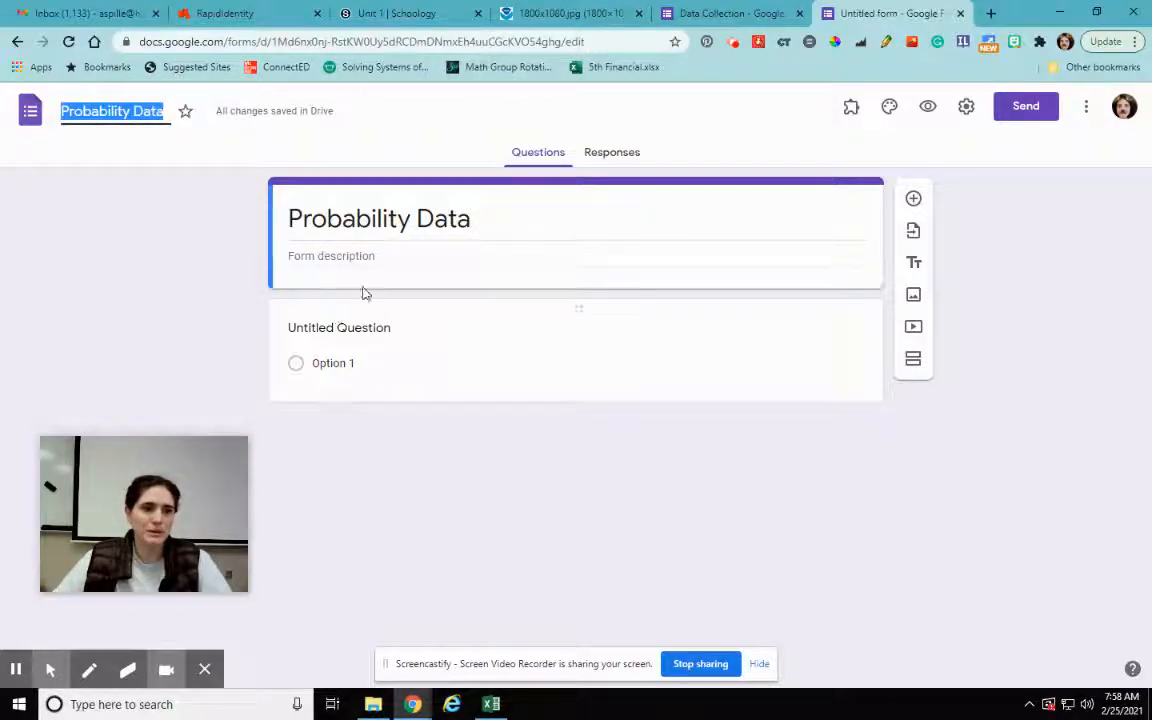
# Enter "Collecting data" as the form description
pyautogui.click(344, 263)
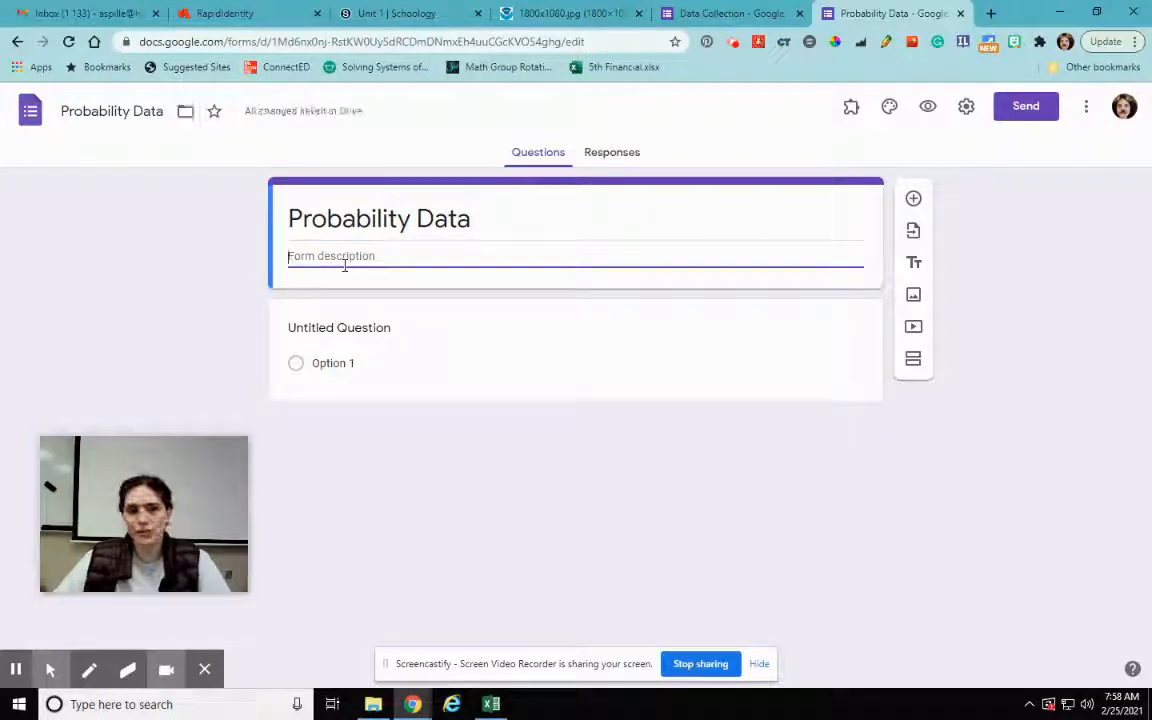
pyautogui.write('Co')
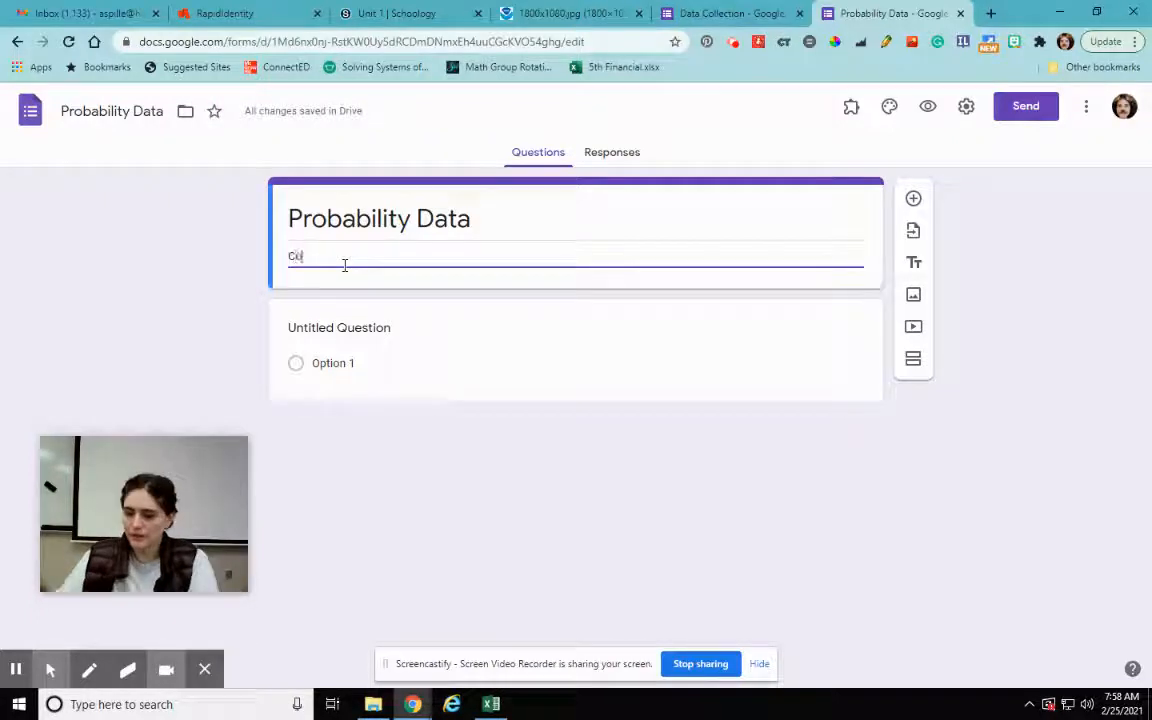
pyautogui.write('llecting data')
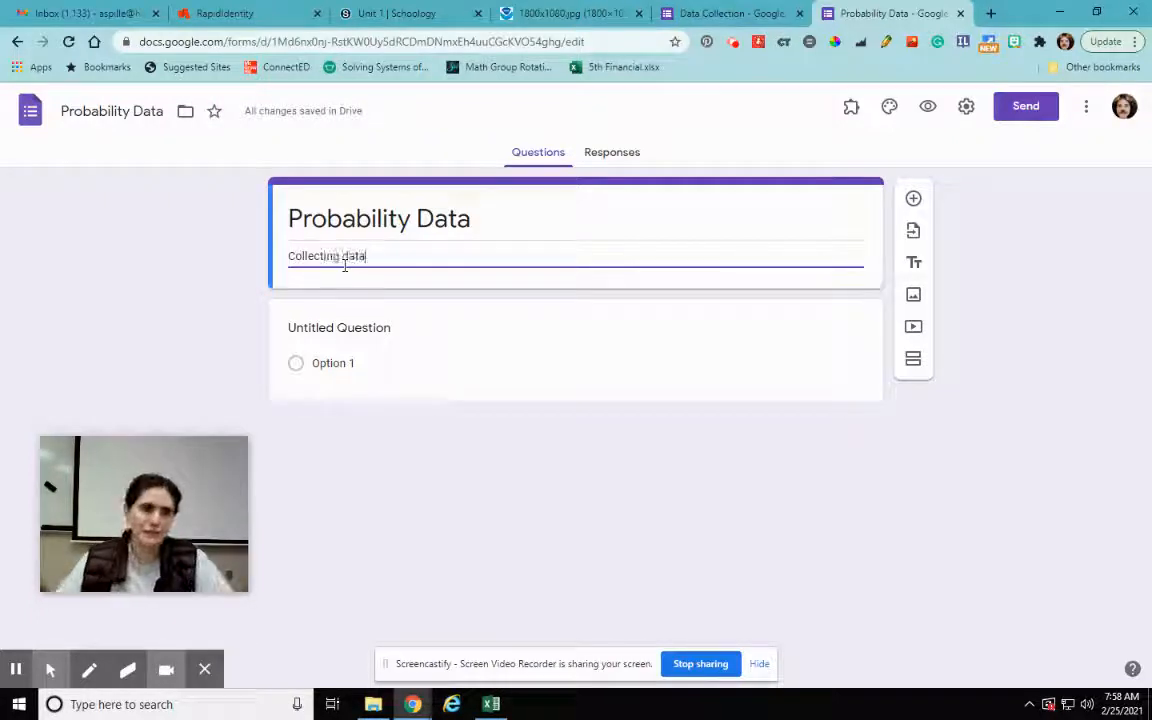
pyautogui.click(411, 470)
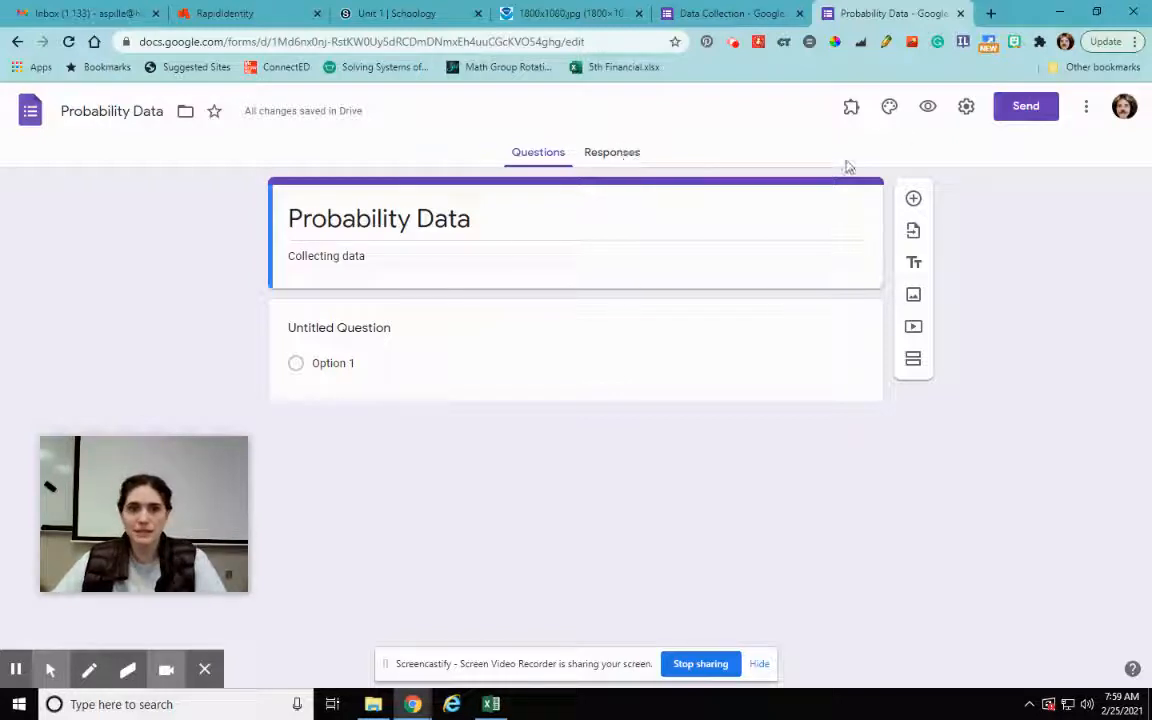
# Set the Feb 15, 2021 street photo with the large tree as the header image, moving the crop area up to include the treetop
pyautogui.click(889, 108)
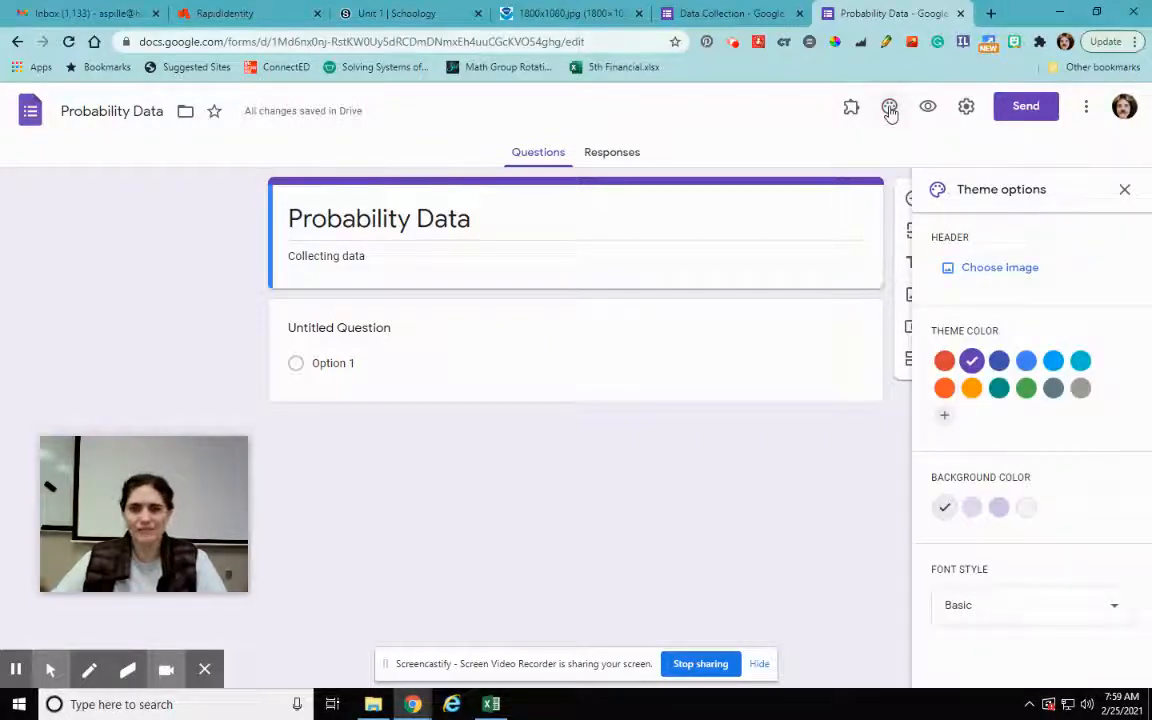
pyautogui.click(1000, 270)
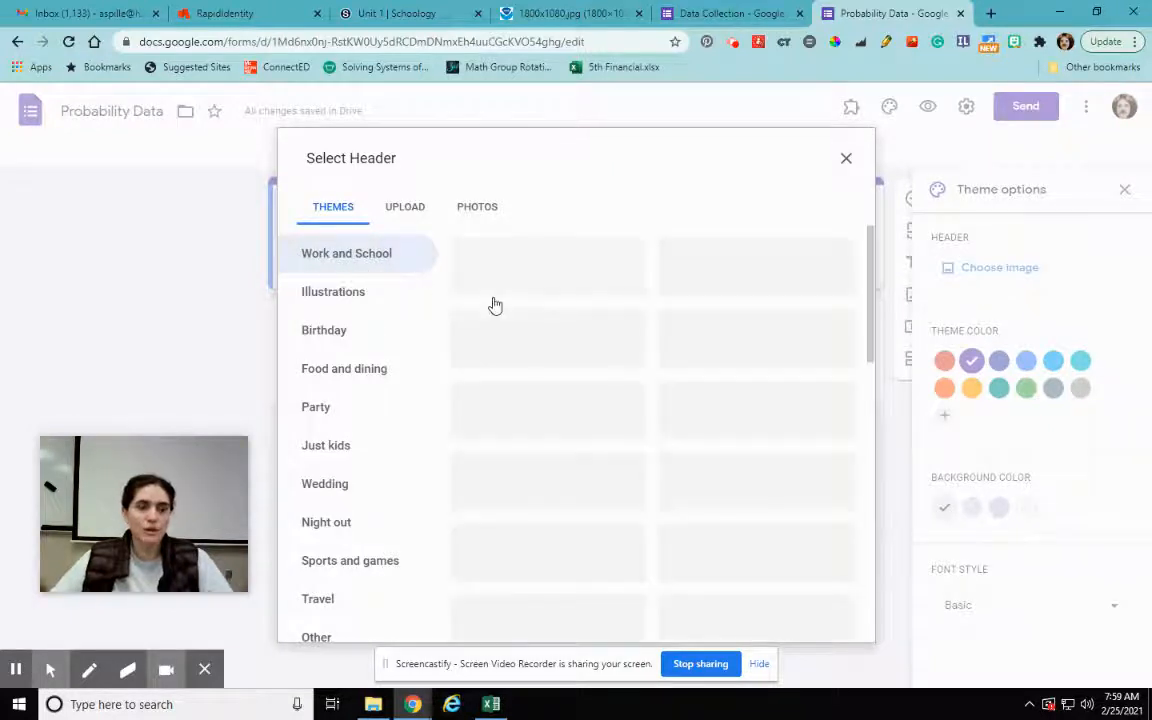
pyautogui.click(480, 208)
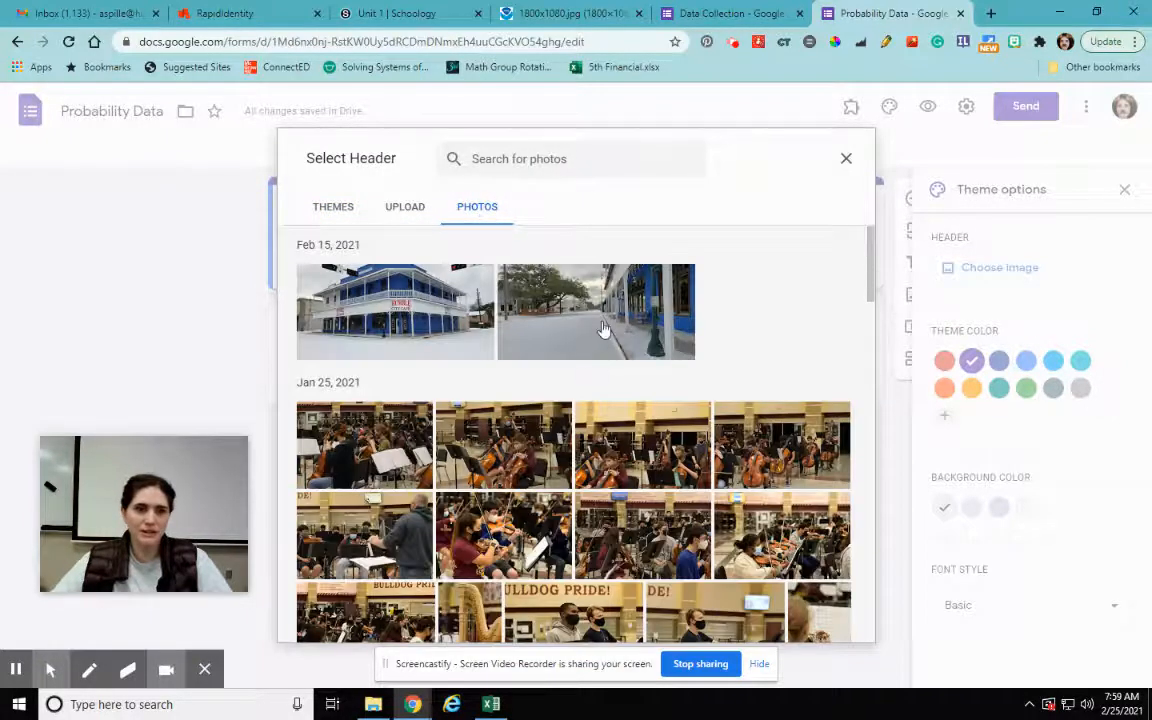
pyautogui.click(545, 305)
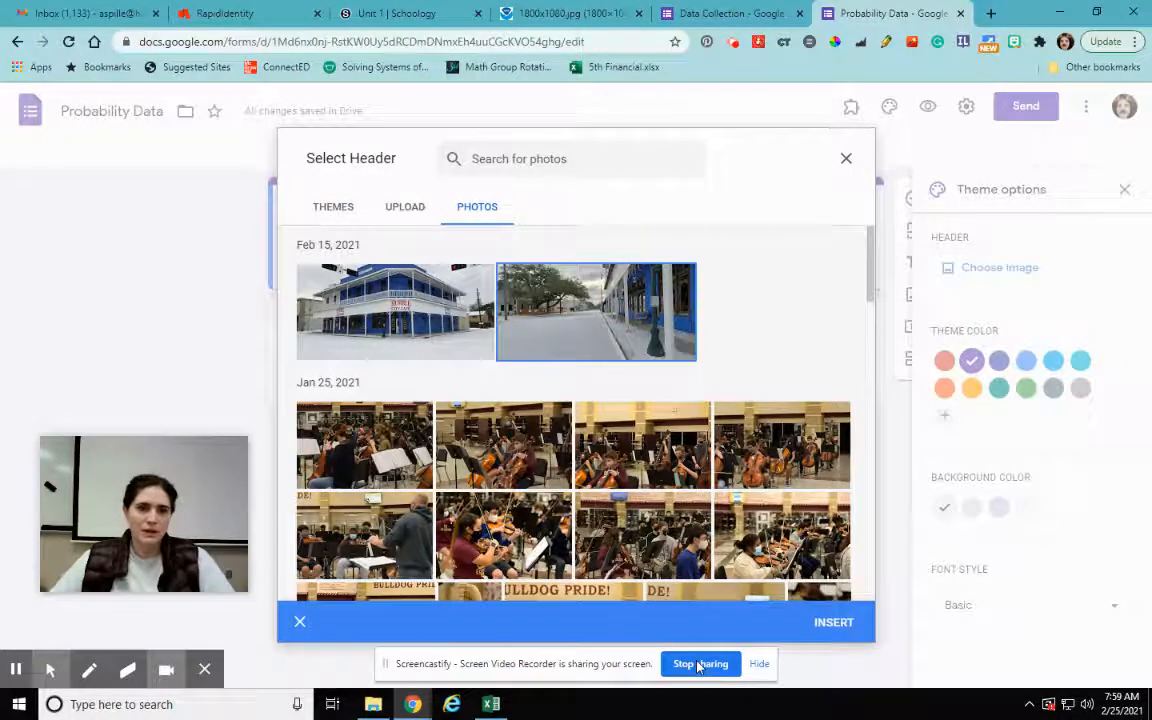
pyautogui.click(834, 624)
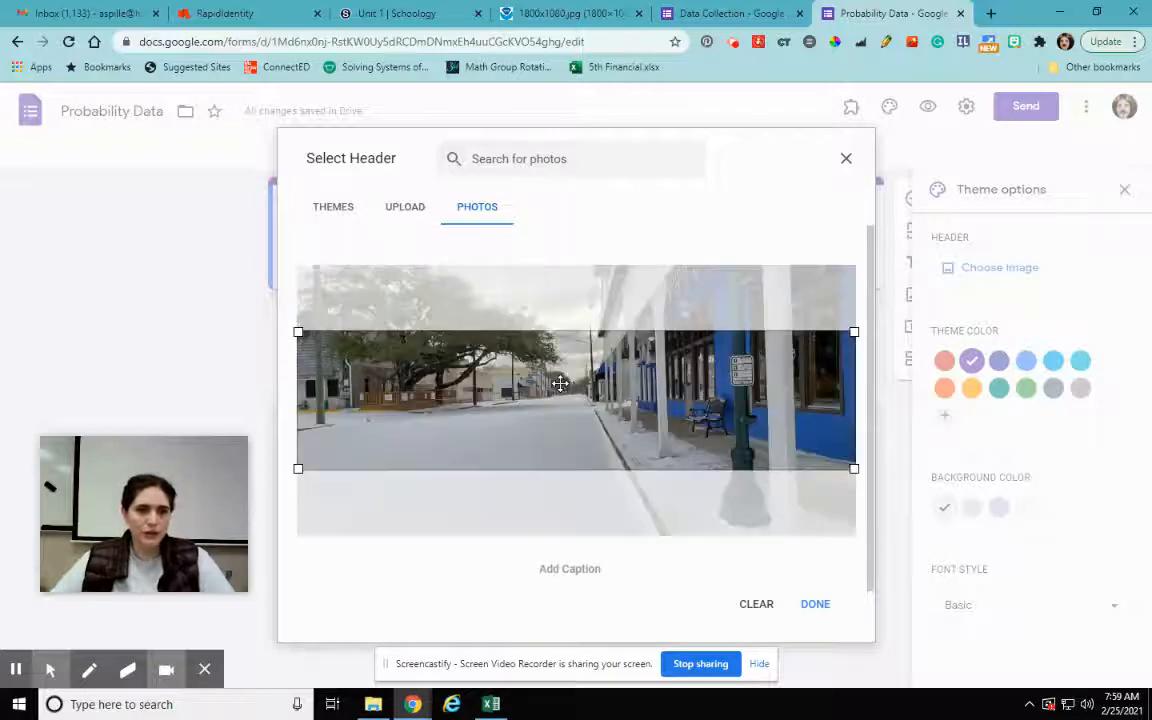
pyautogui.moveTo(561, 360)
pyautogui.mouseDown()
pyautogui.moveTo(561, 327)
pyautogui.moveTo(557, 341)
pyautogui.mouseUp()
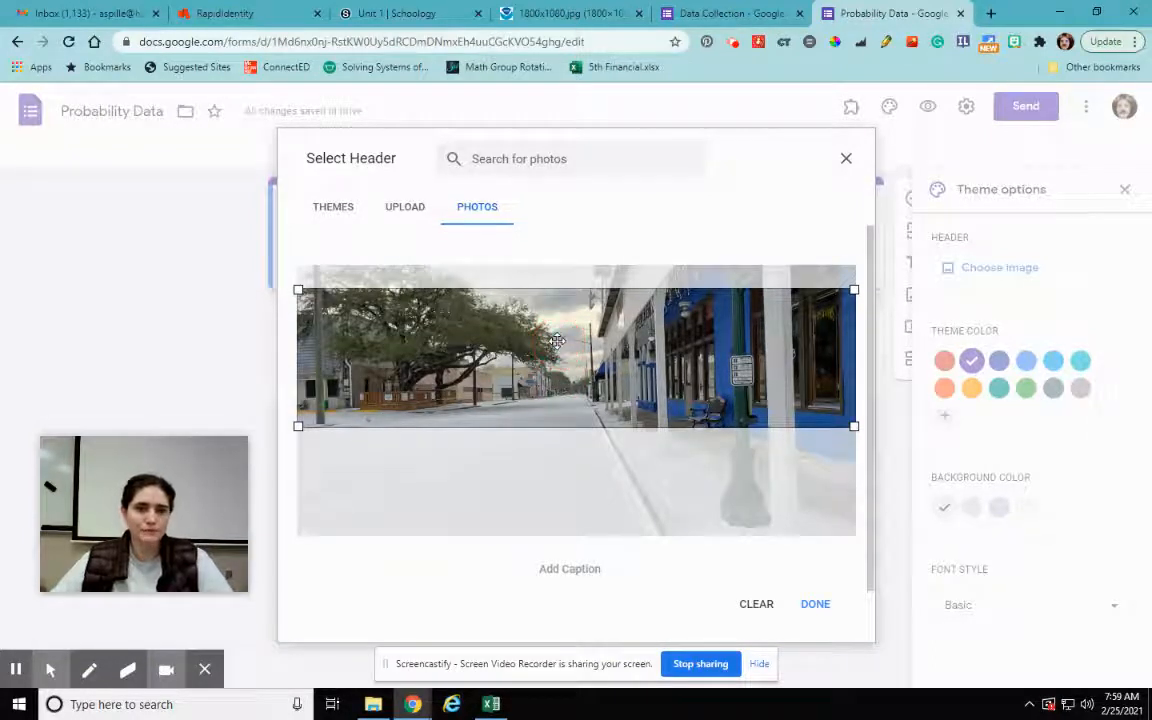
pyautogui.click(815, 605)
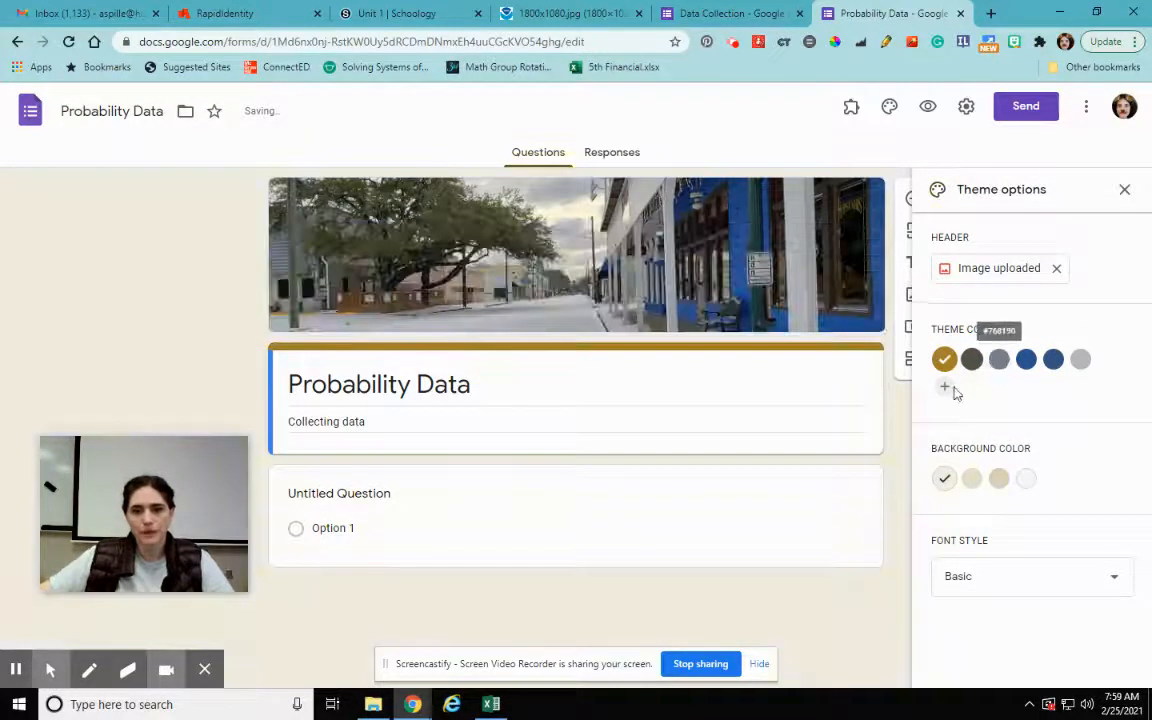
# Give the form a dark blue theme color, the darkest blue-grey background shade and the Playful font style
pyautogui.click(1051, 364)
pyautogui.click(1006, 482)
pyautogui.click(977, 574)
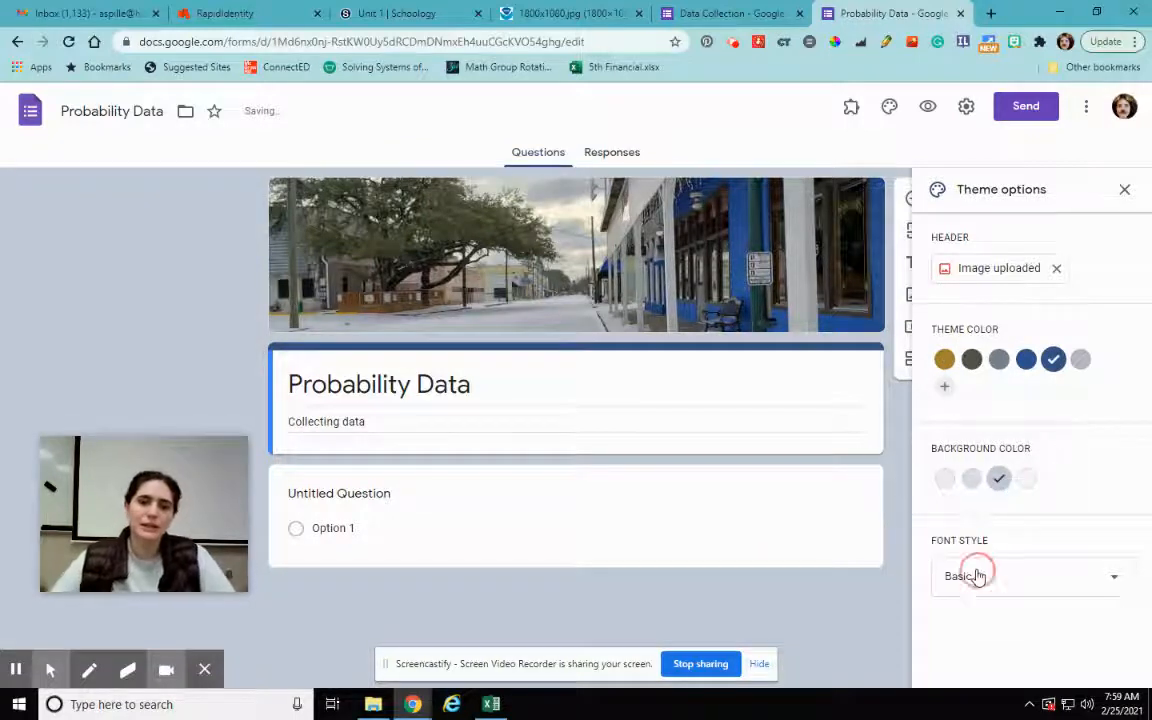
pyautogui.click(977, 654)
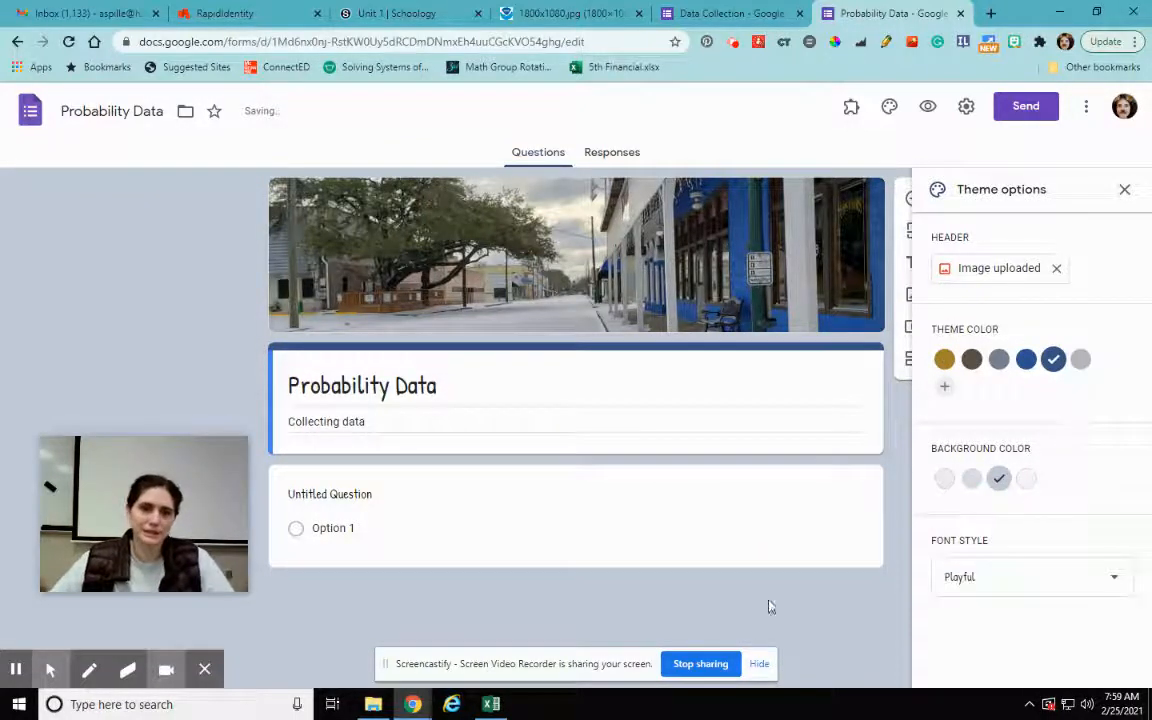
pyautogui.click(1122, 196)
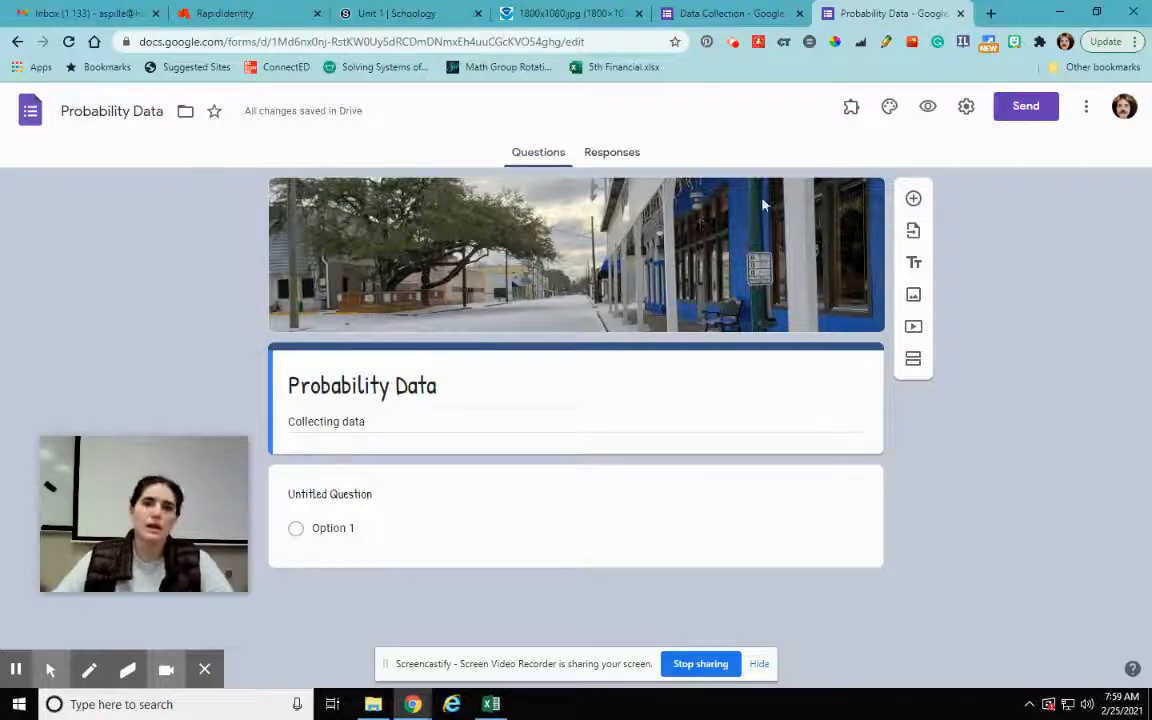
# Remove the restriction to users in Humble ISD and its trusted organizations and save the form settings
pyautogui.click(970, 110)
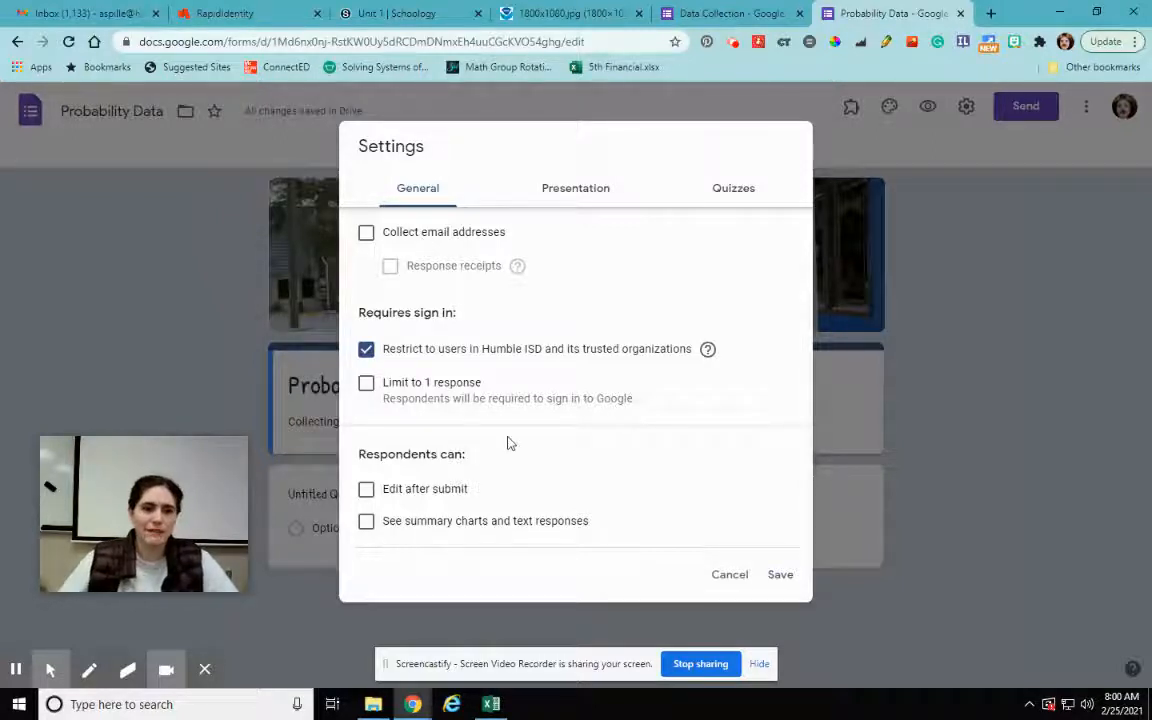
pyautogui.click(366, 352)
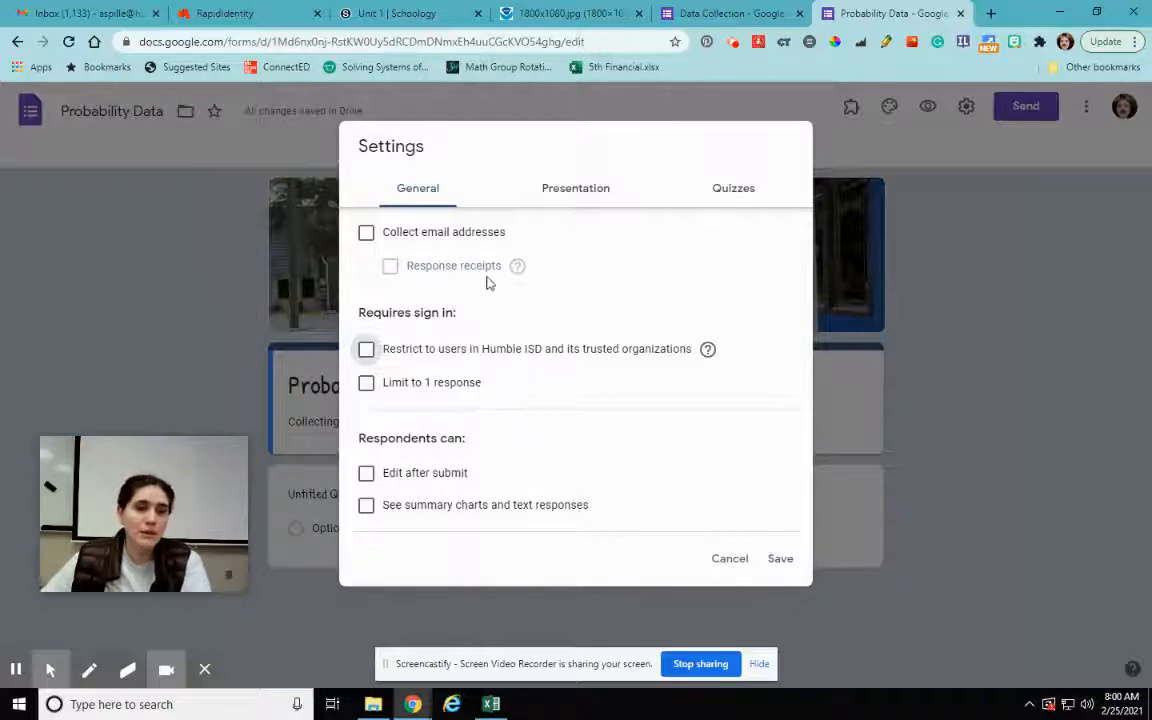
pyautogui.click(774, 563)
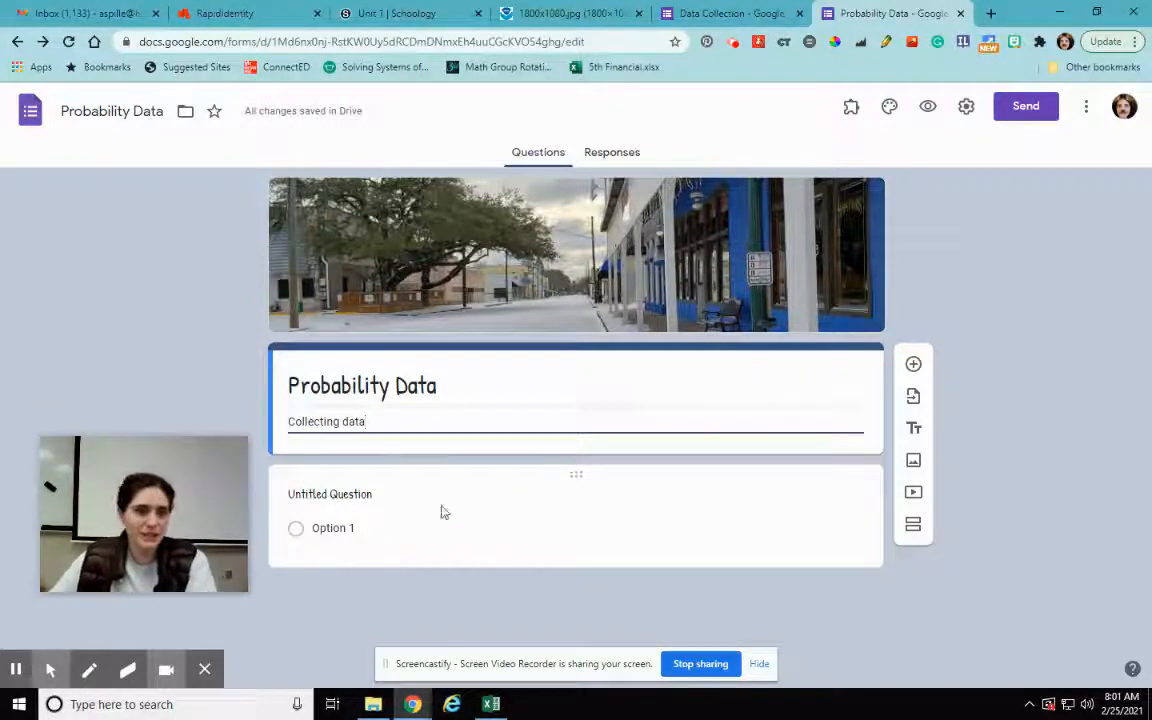
# Review the available question types for the first question and choose Multiple choice
pyautogui.click(380, 496)
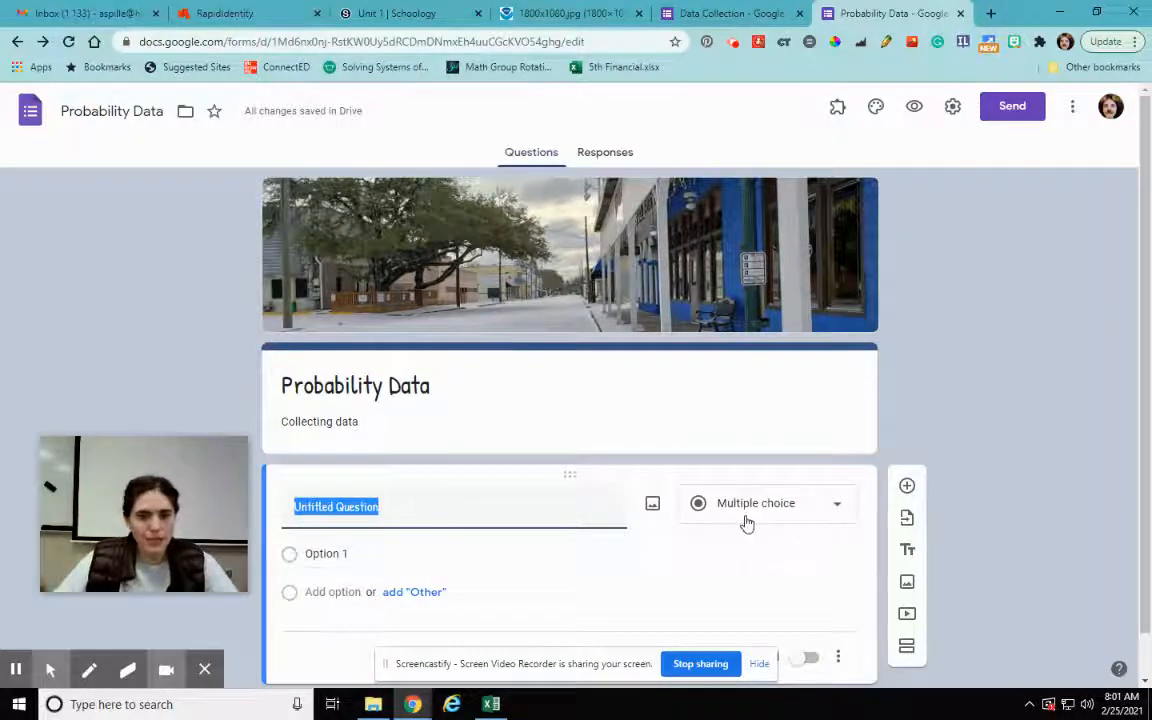
pyautogui.scroll(-1, 850, 424)
pyautogui.click(807, 468)
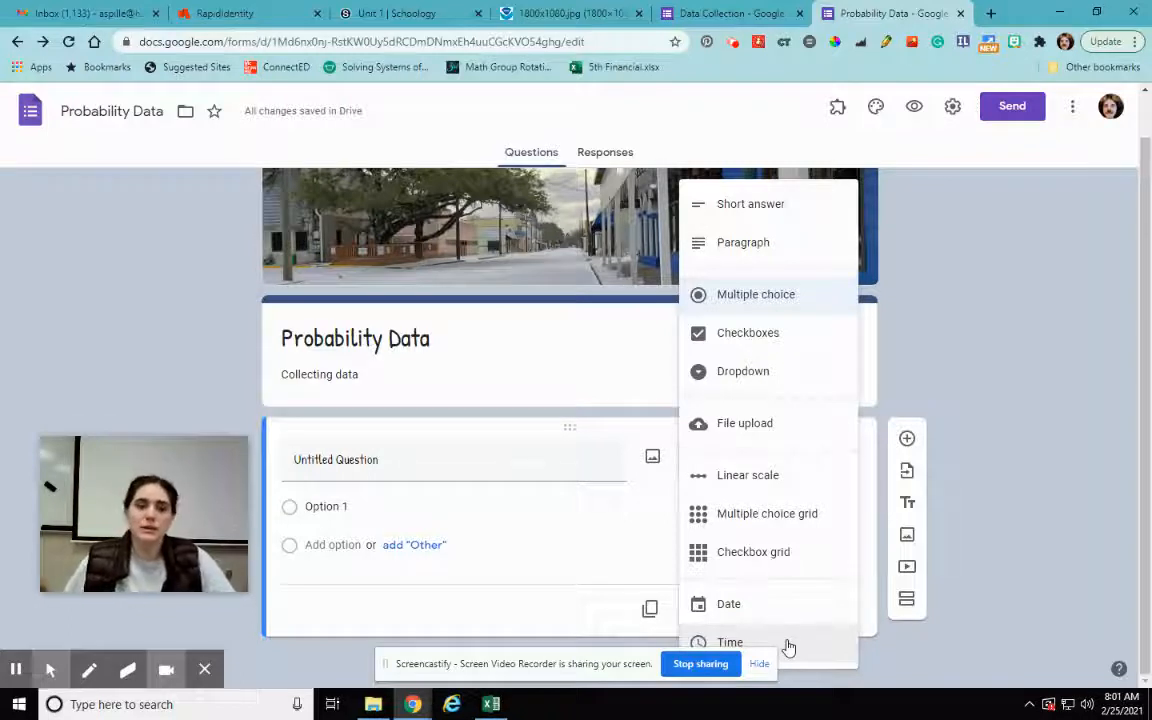
pyautogui.click(782, 297)
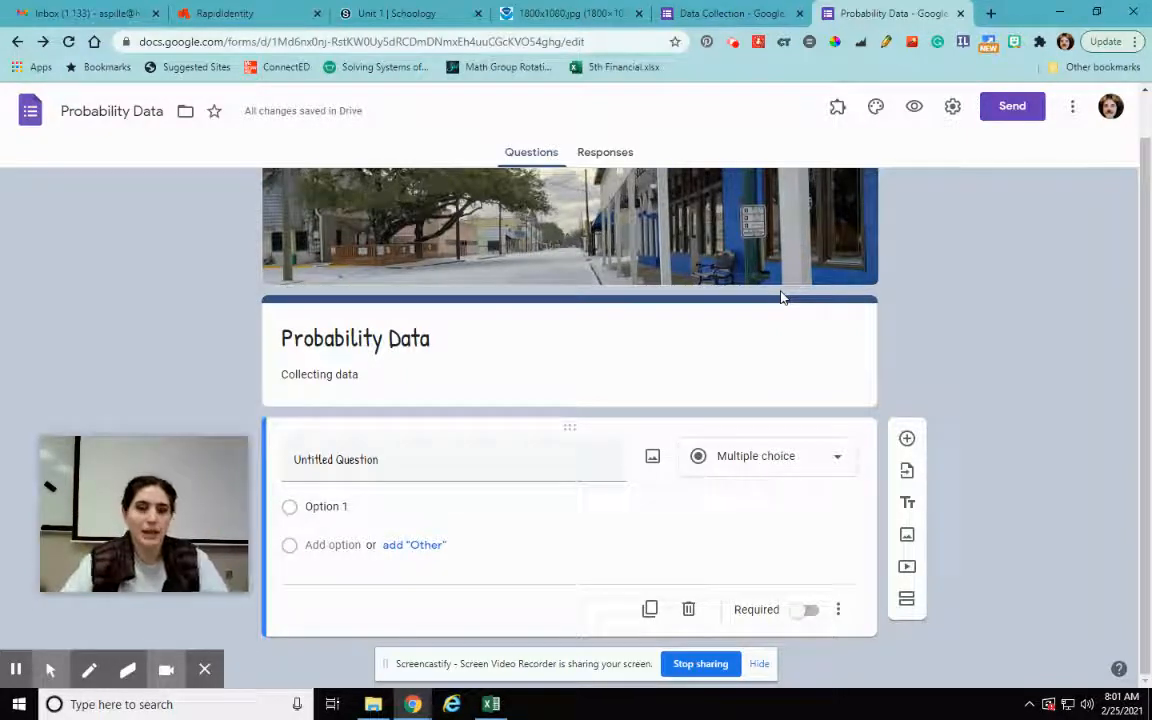
# Enter "Do you have siblings? (include half and steps)" as the first question's text
pyautogui.click(406, 463)
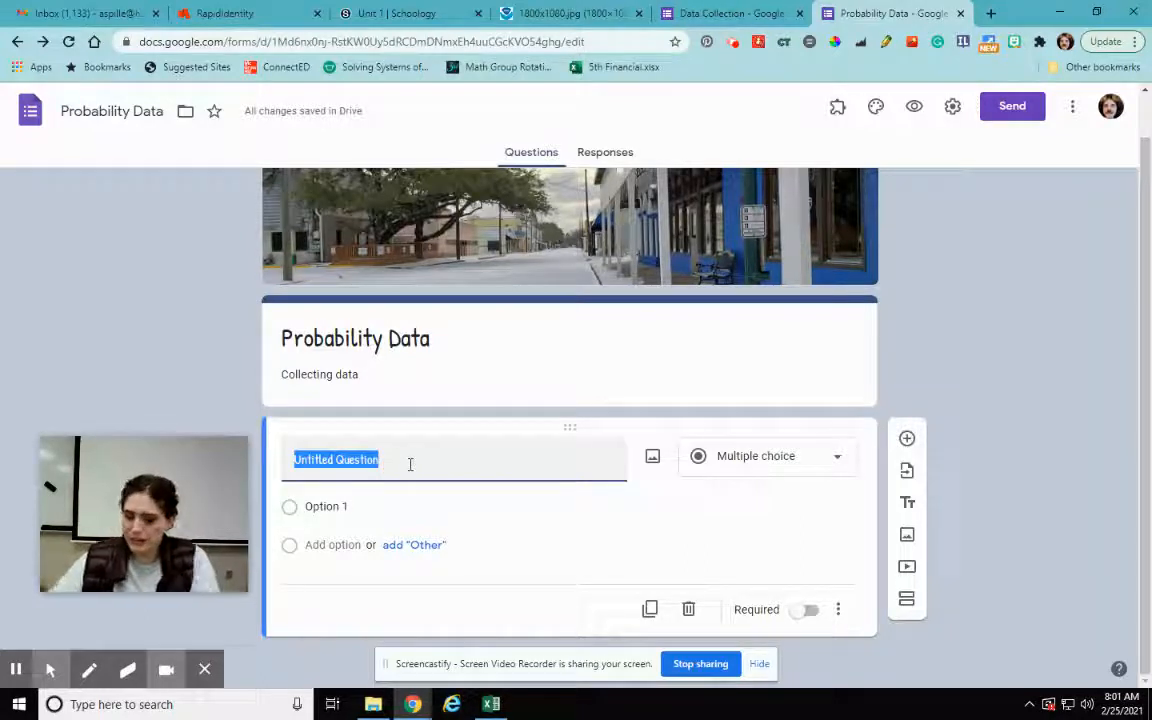
pyautogui.write('Da')
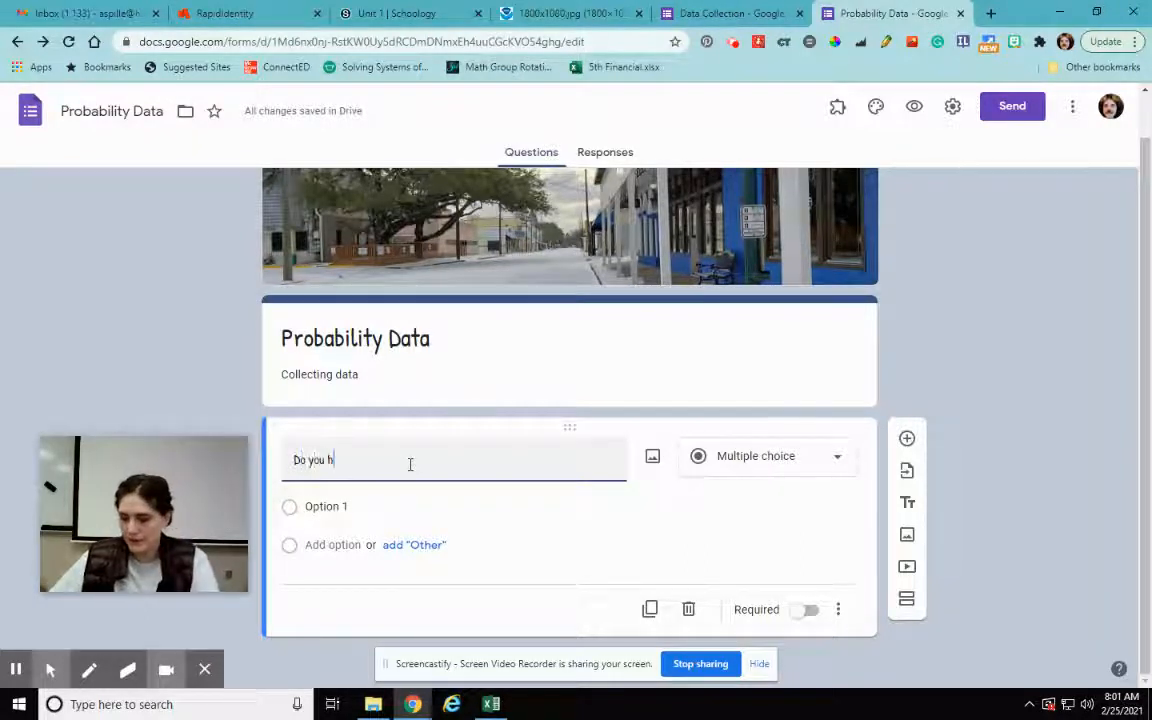
pyautogui.write(' you have siblings? ')
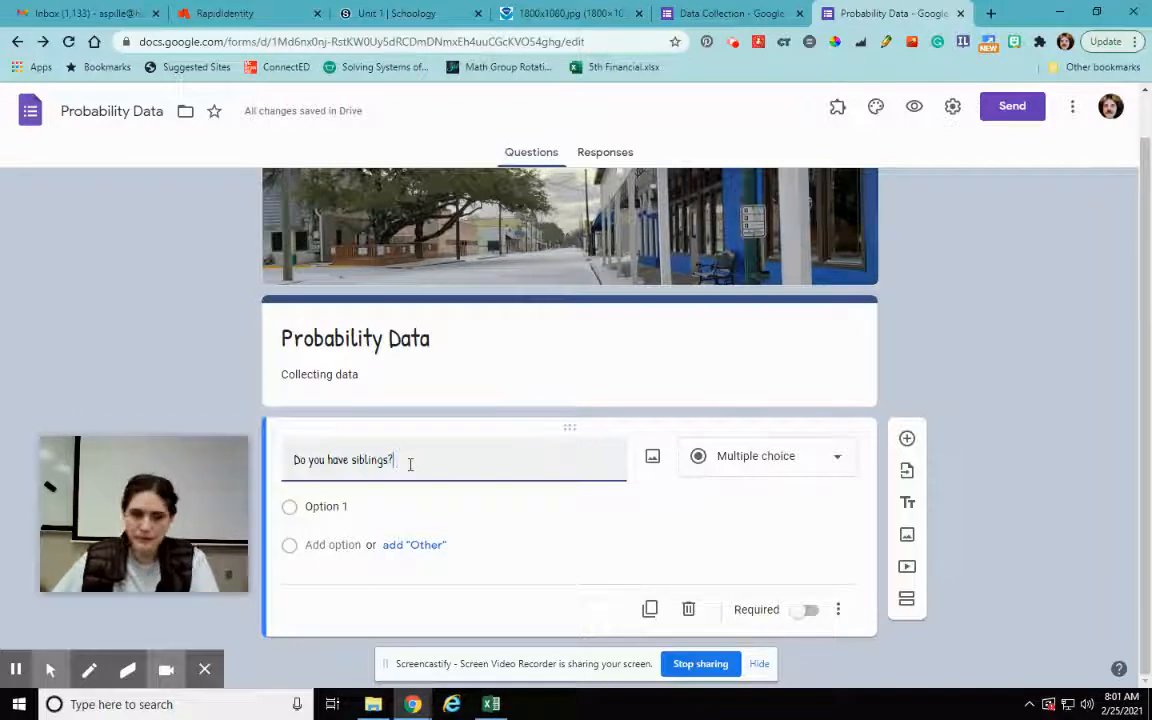
pyautogui.write('(includ')
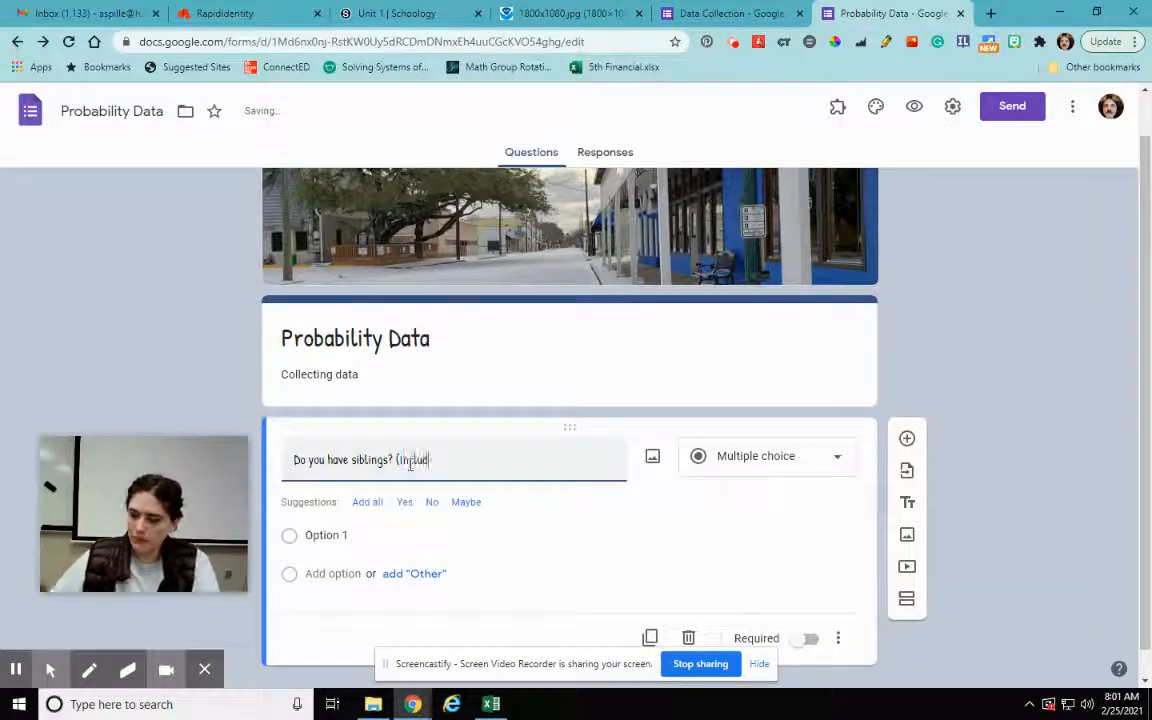
pyautogui.write('e half and steps)')
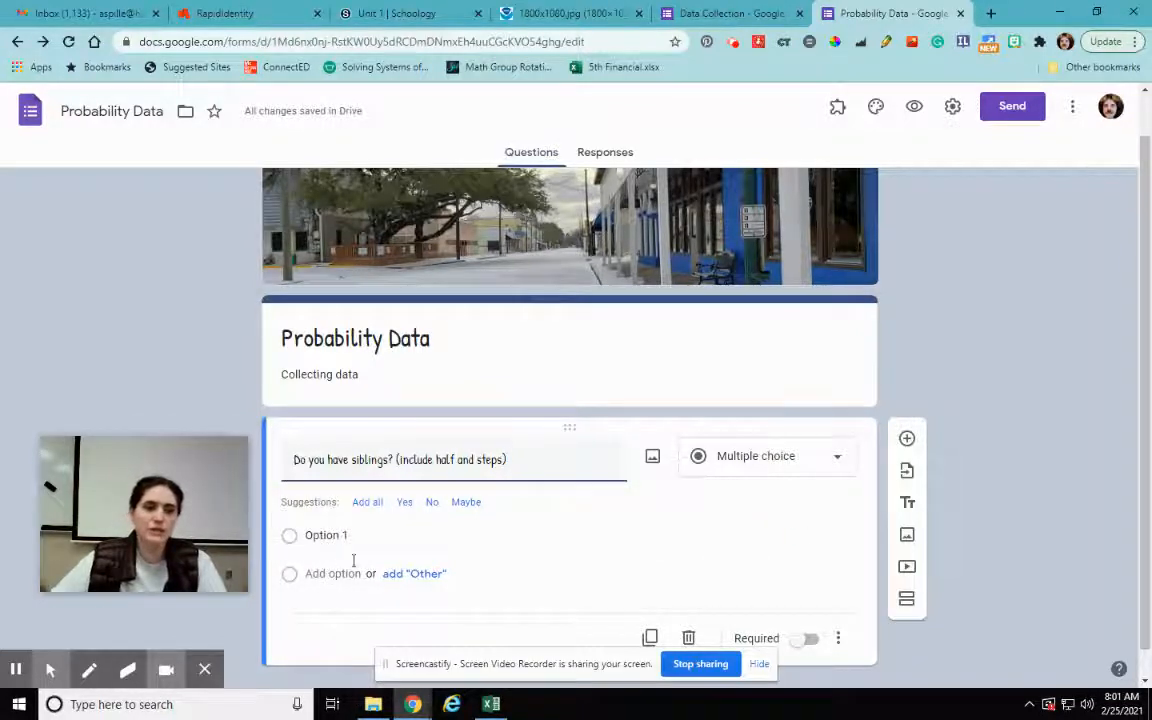
# Add the suggested answers Yes and No to the siblings question and make it required
pyautogui.click(405, 503)
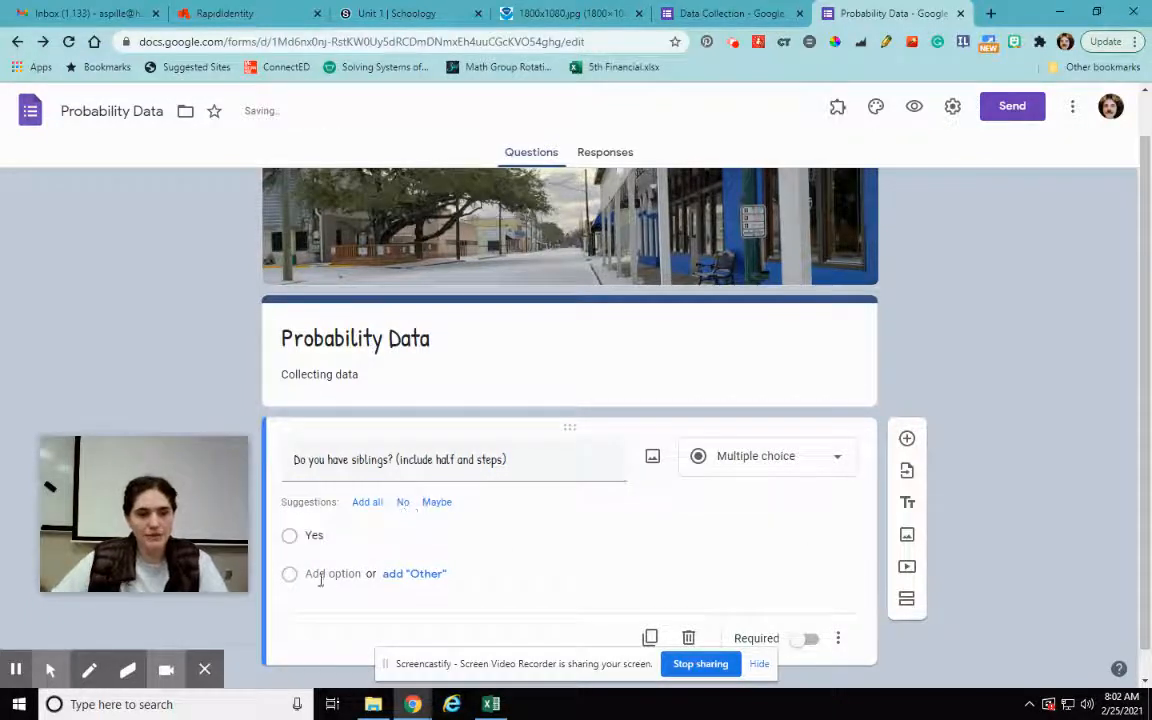
pyautogui.click(407, 506)
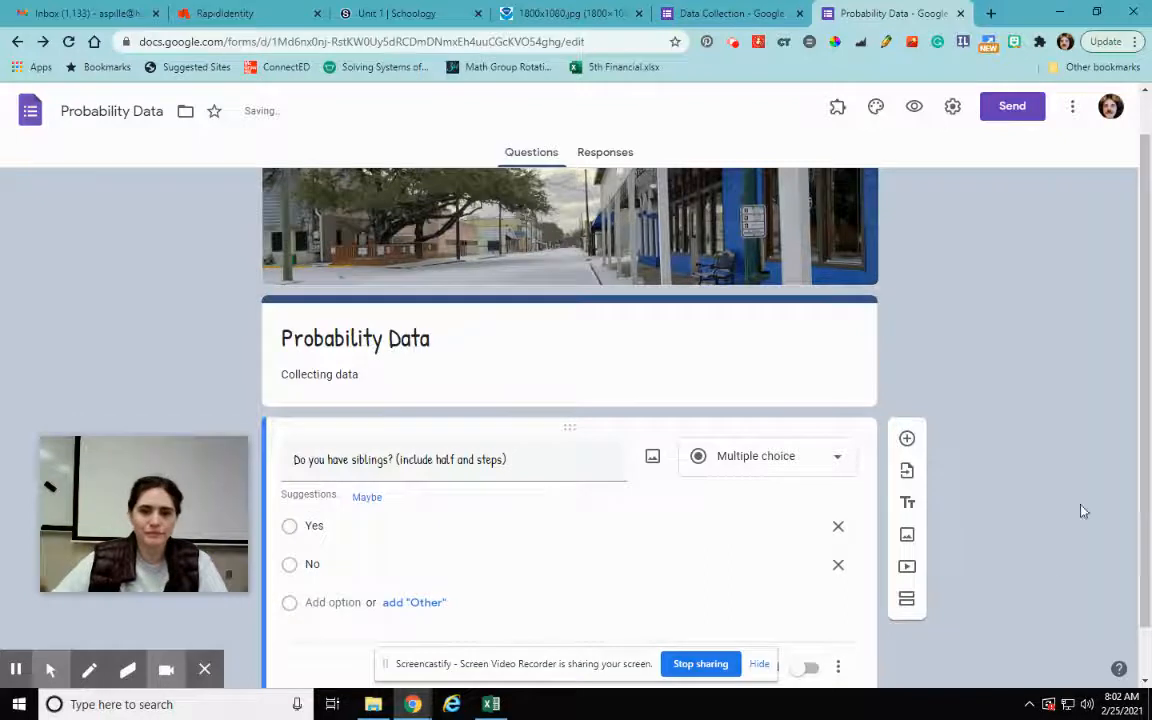
pyautogui.scroll(-1, 1070, 511)
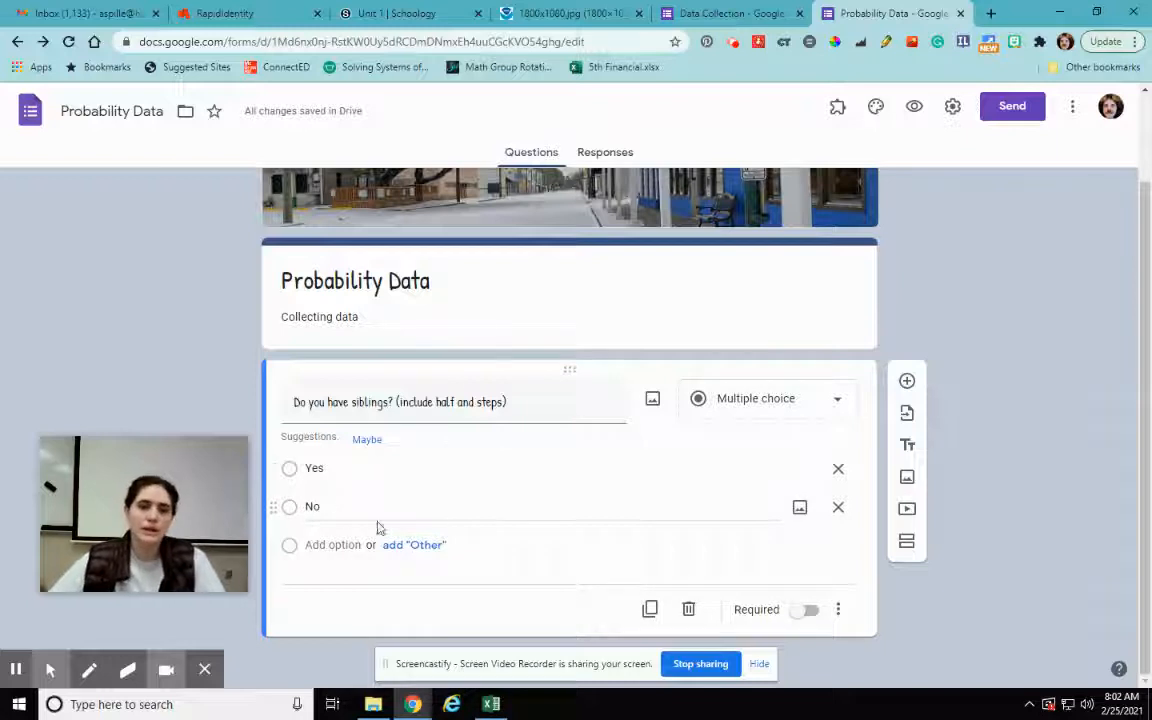
pyautogui.click(797, 619)
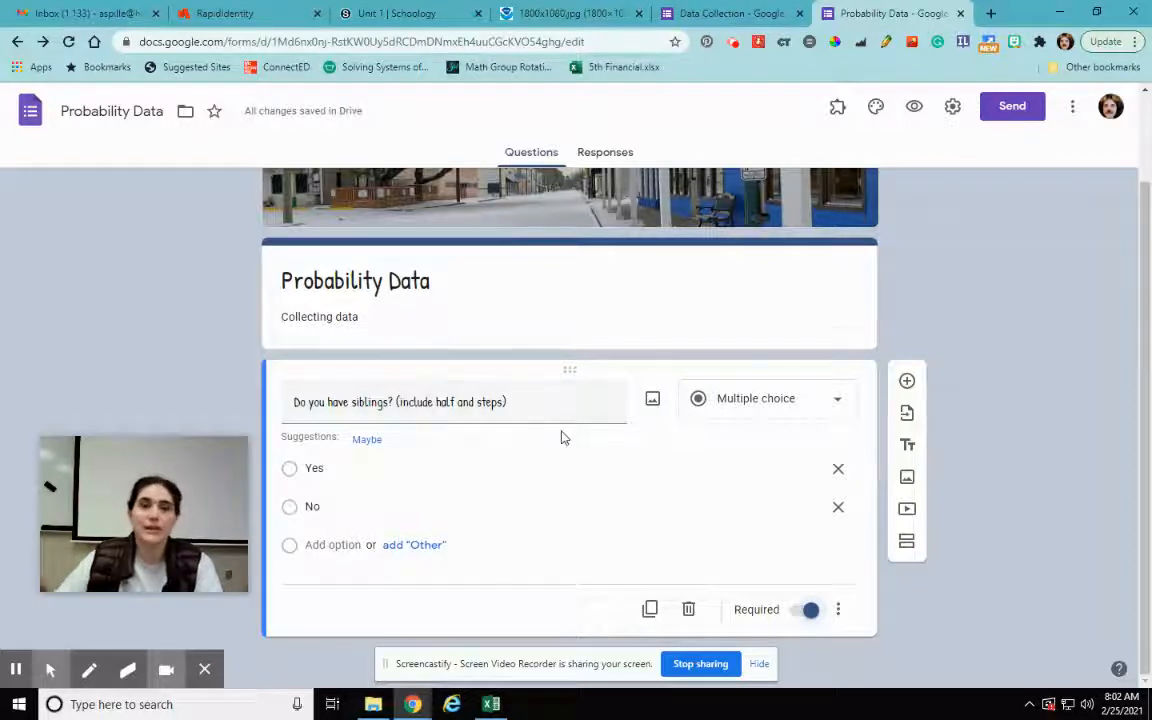
# Add a second multiple-choice question with the text "Do you prefer cats or dogs?"
pyautogui.click(906, 383)
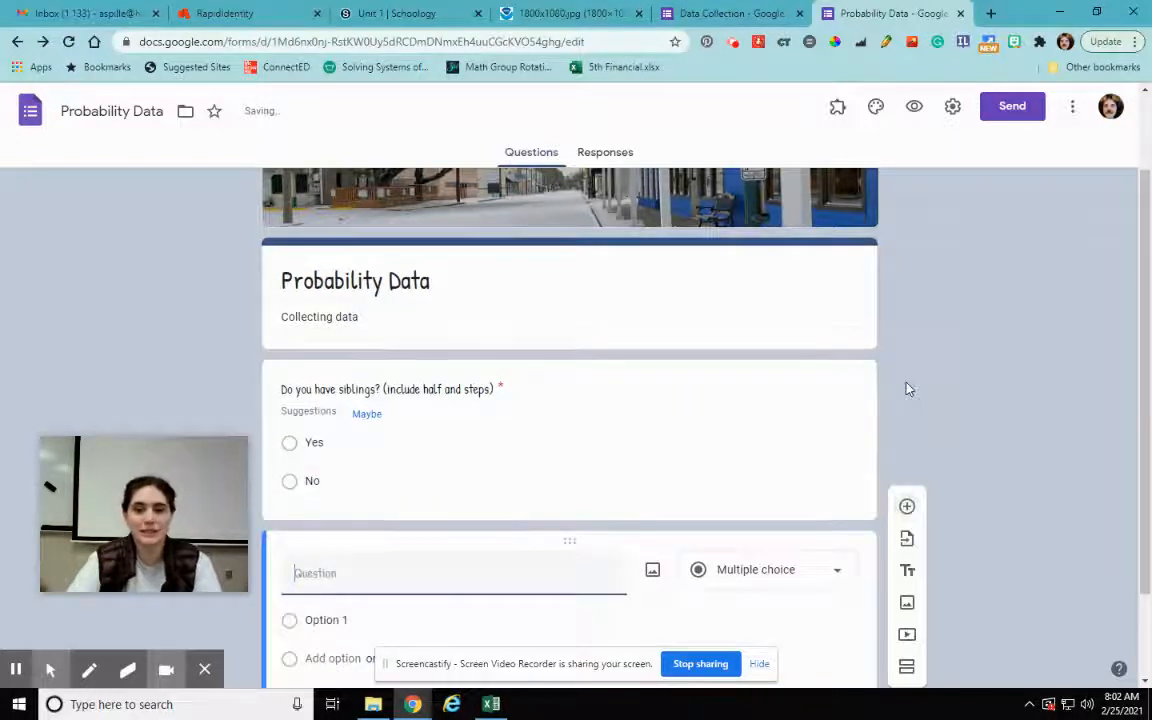
pyautogui.scroll(-1, 910, 388)
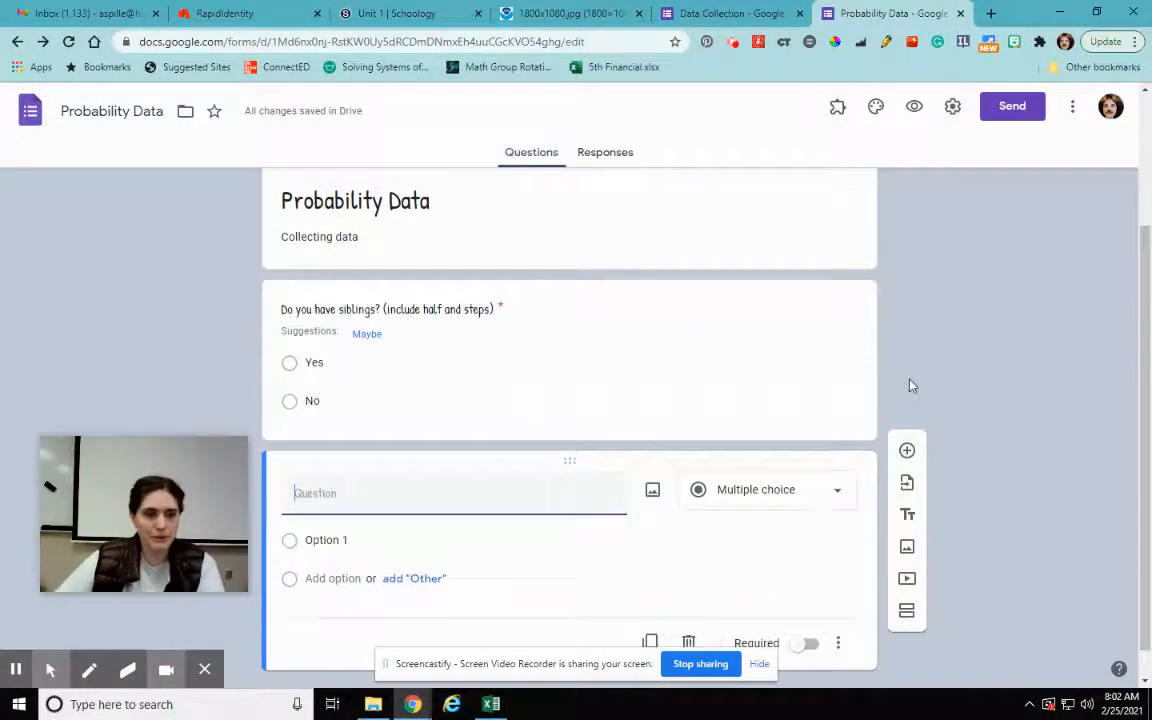
pyautogui.scroll(-1, 910, 388)
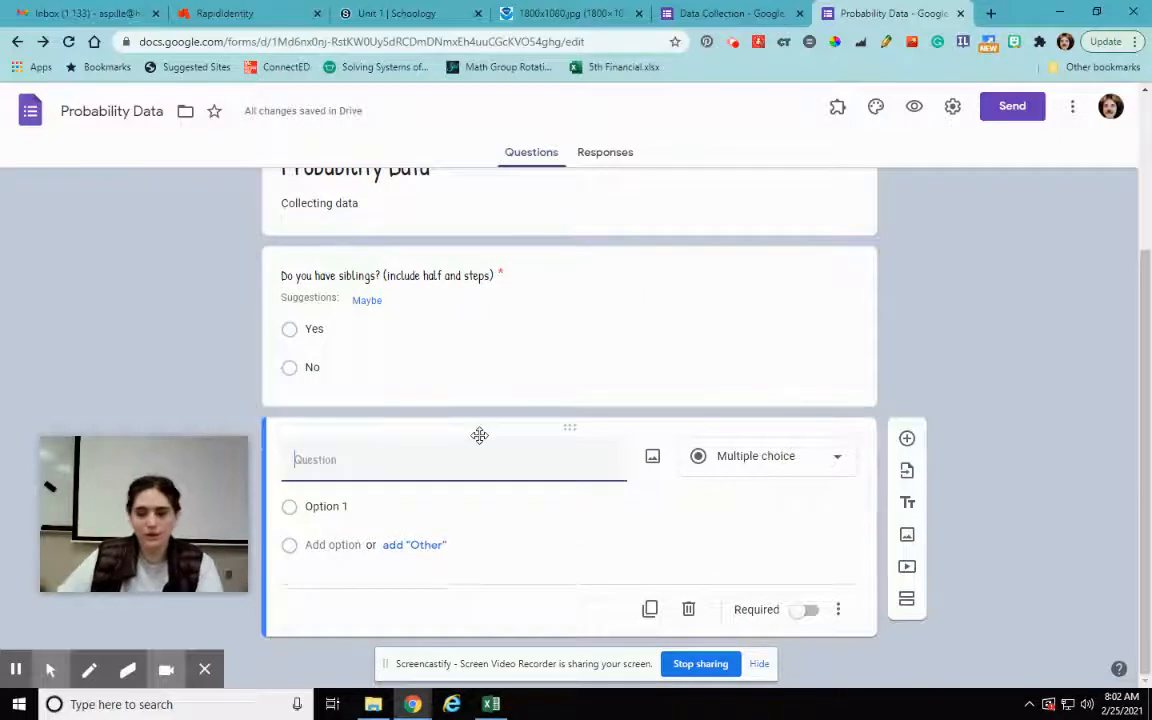
pyautogui.write('Do you prefer cats or dogs?')
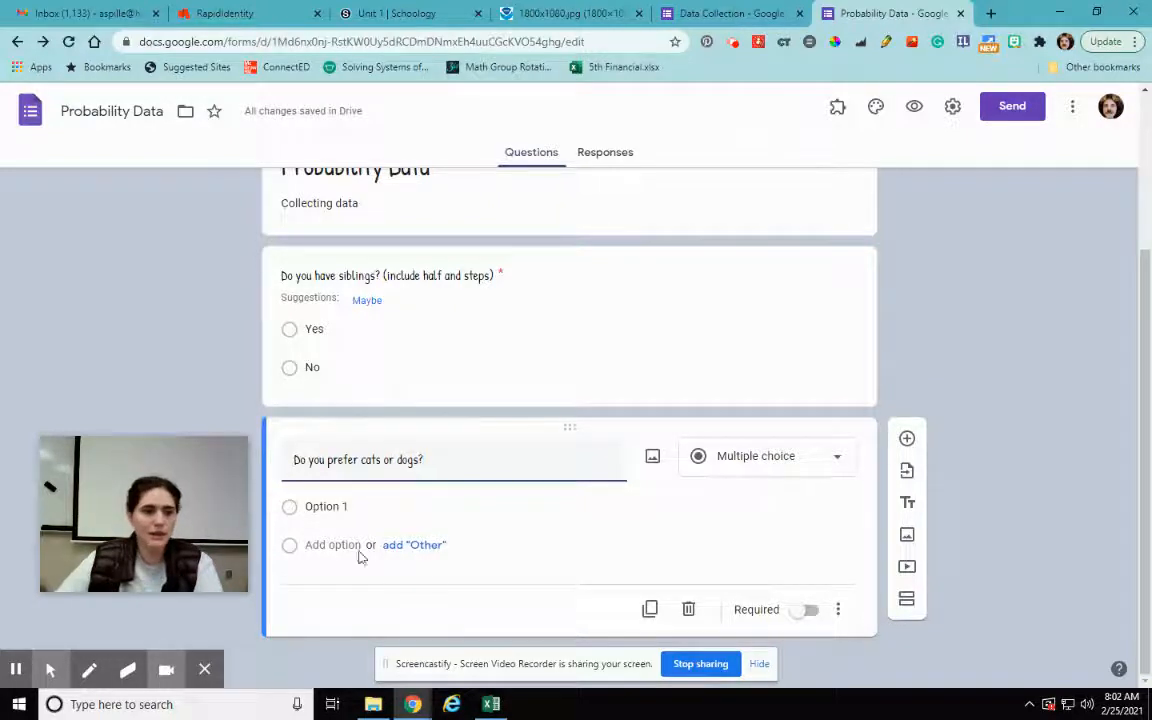
# Give the cats or dogs question the answer options Cats, Dogs and Neither, and make it required
pyautogui.click(480, 512)
pyautogui.write('Cats')
pyautogui.click(334, 566)
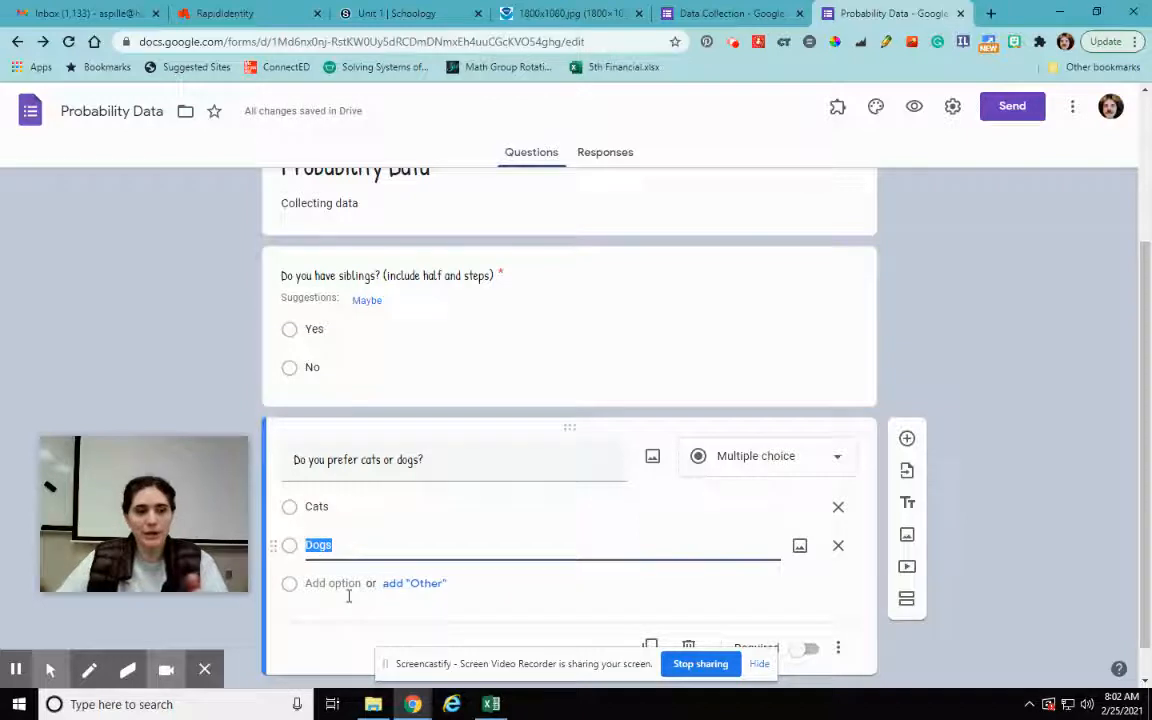
pyautogui.click(334, 584)
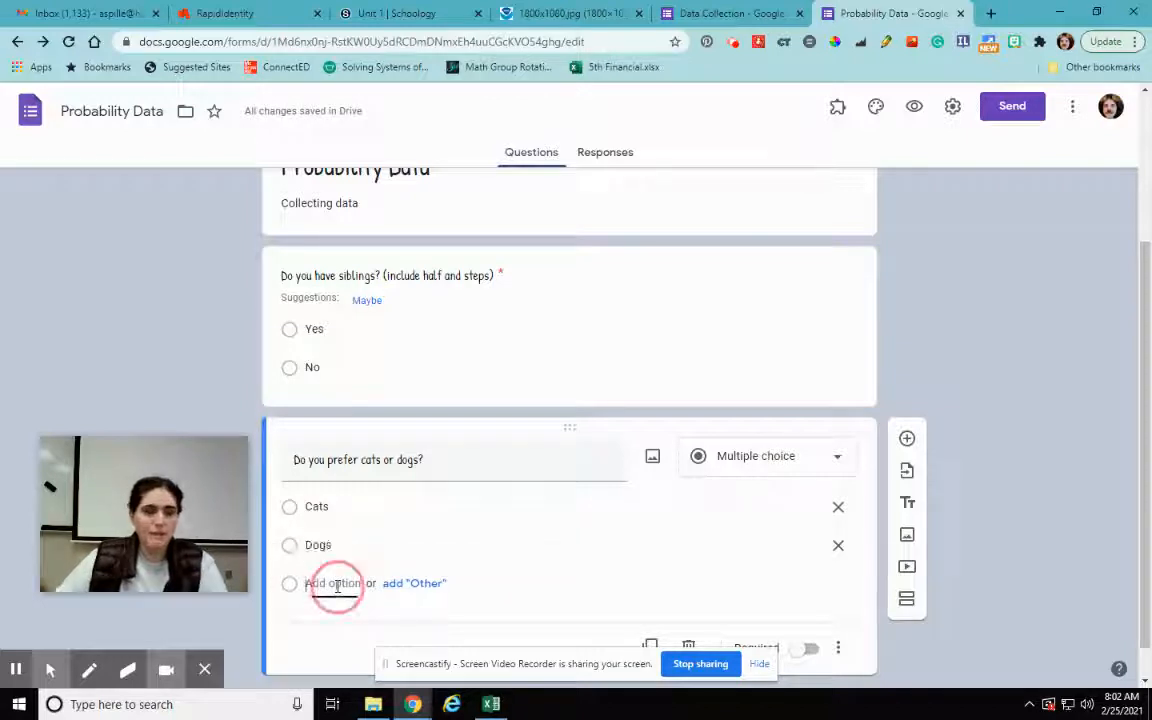
pyautogui.write('Neither')
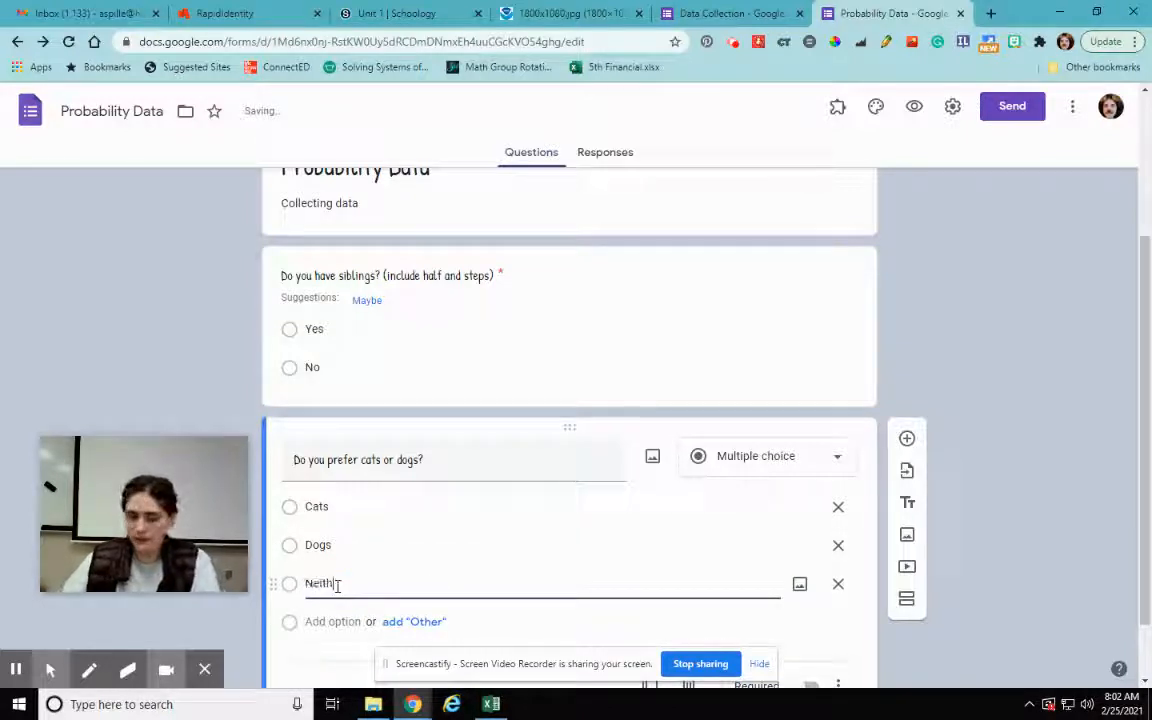
pyautogui.click(1064, 505)
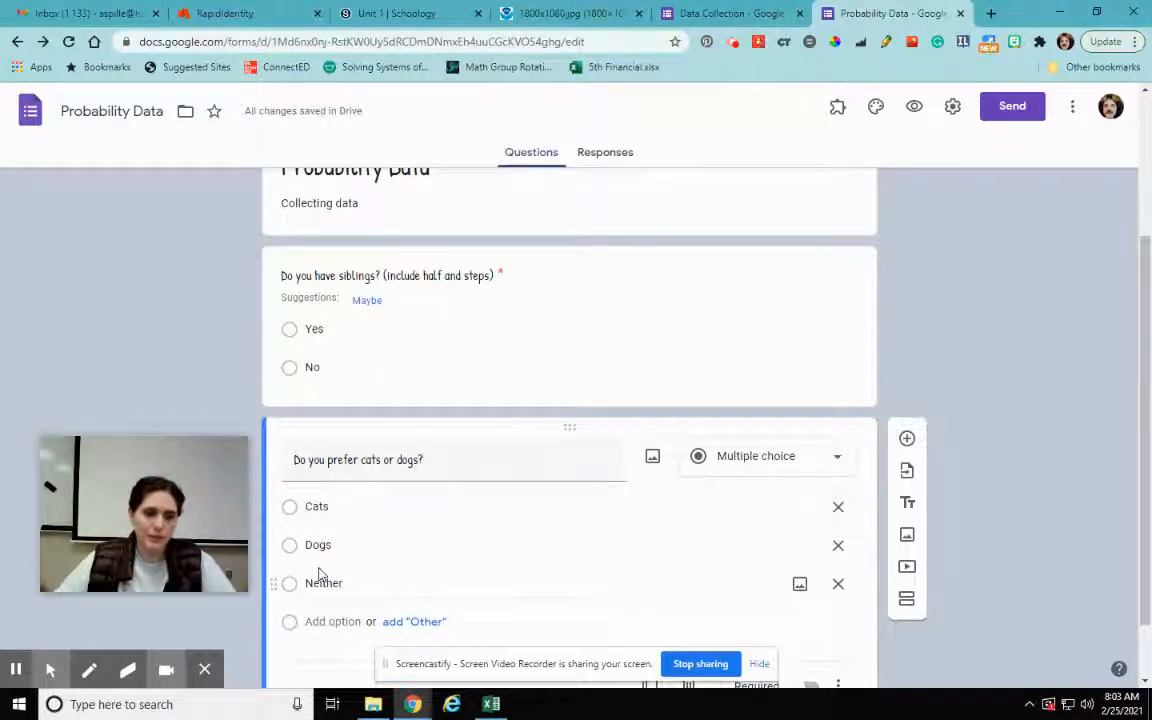
pyautogui.scroll(-2, 1087, 560)
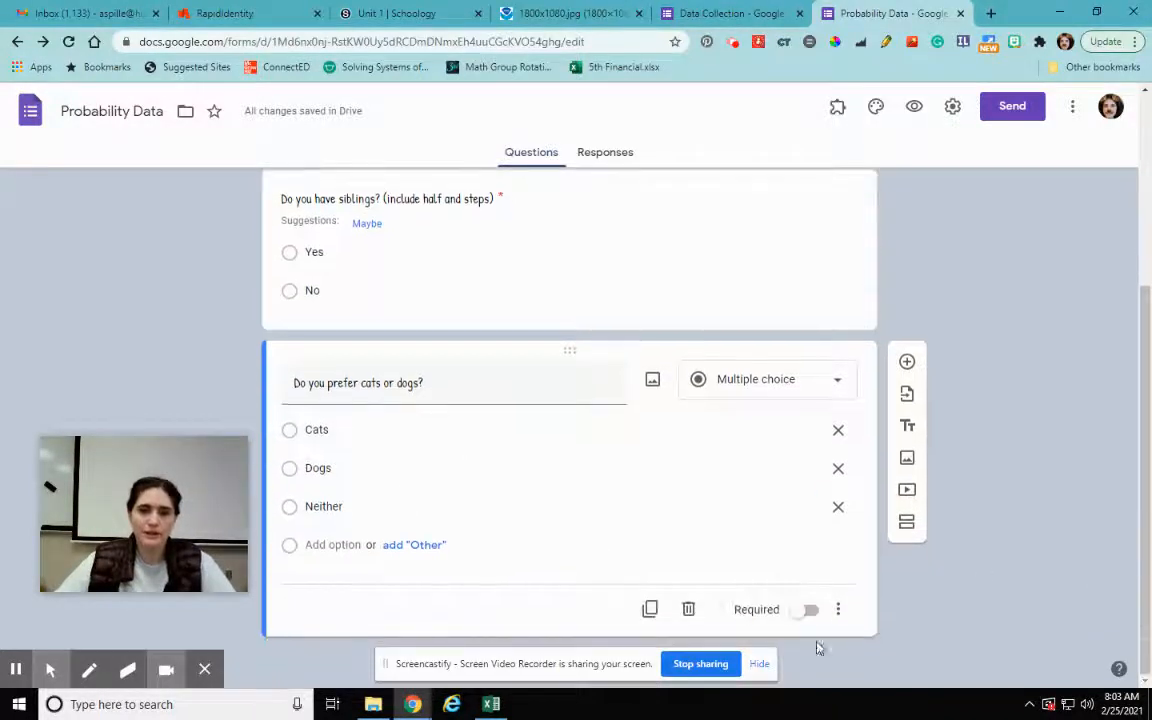
pyautogui.click(804, 614)
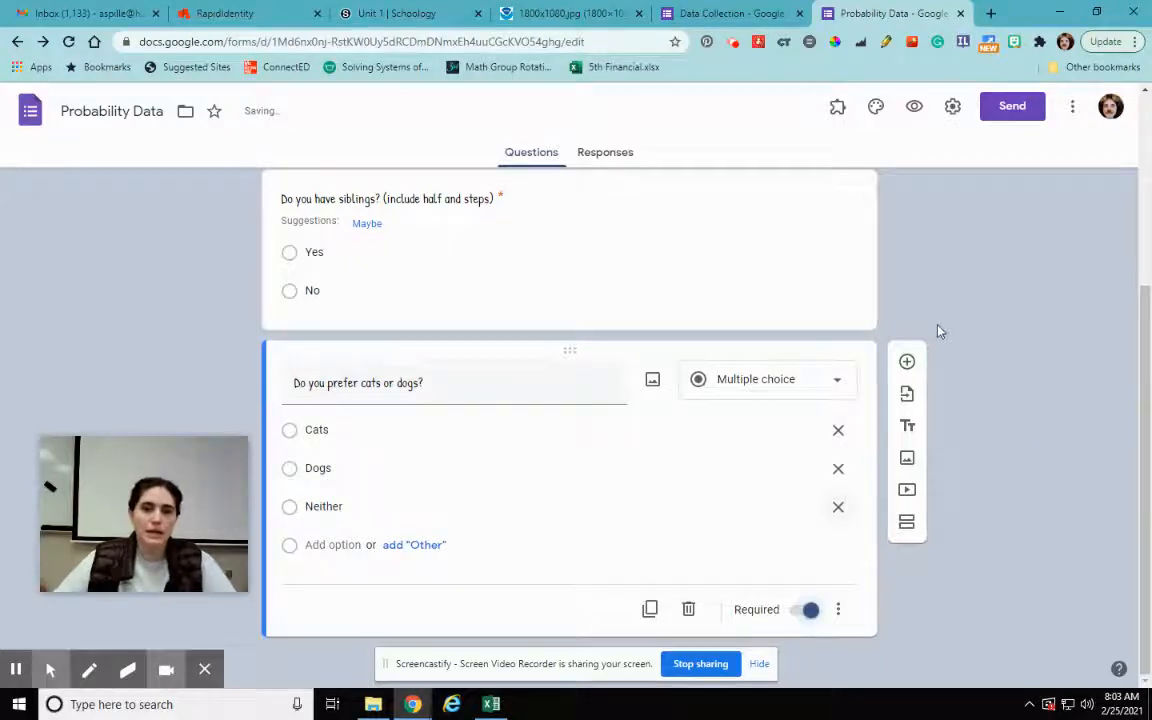
# Add a third multiple-choice question with the text "Which do you prefer for lunch?"
pyautogui.click(907, 363)
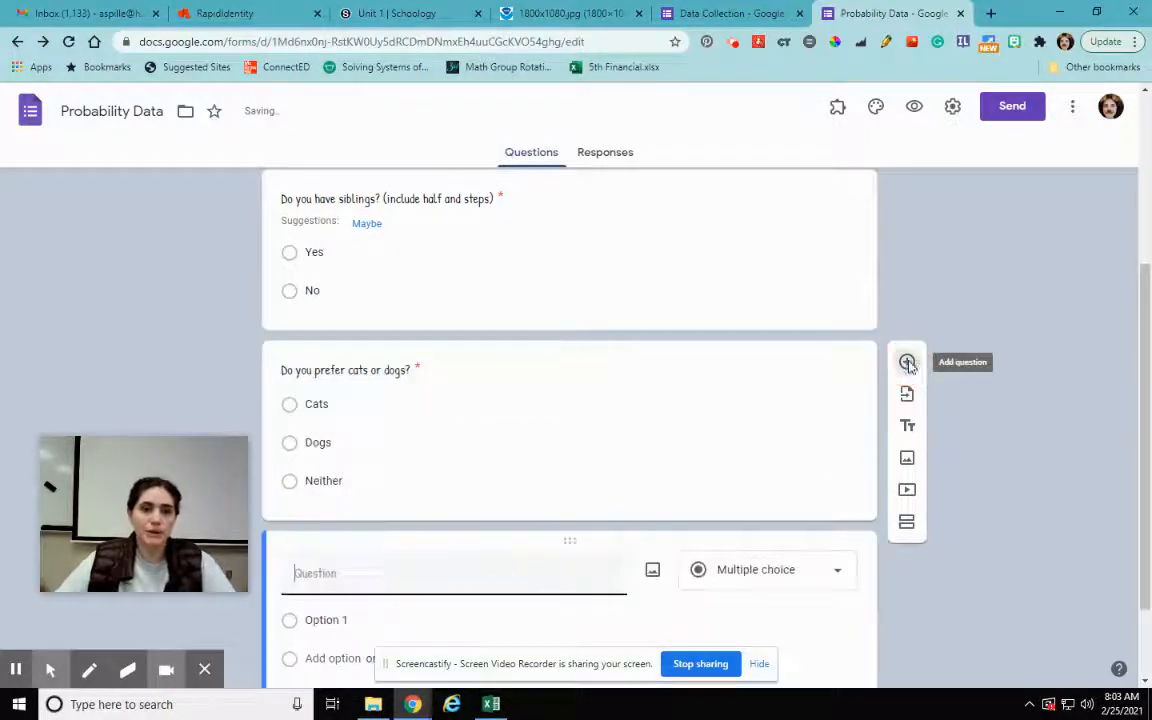
pyautogui.write('W')
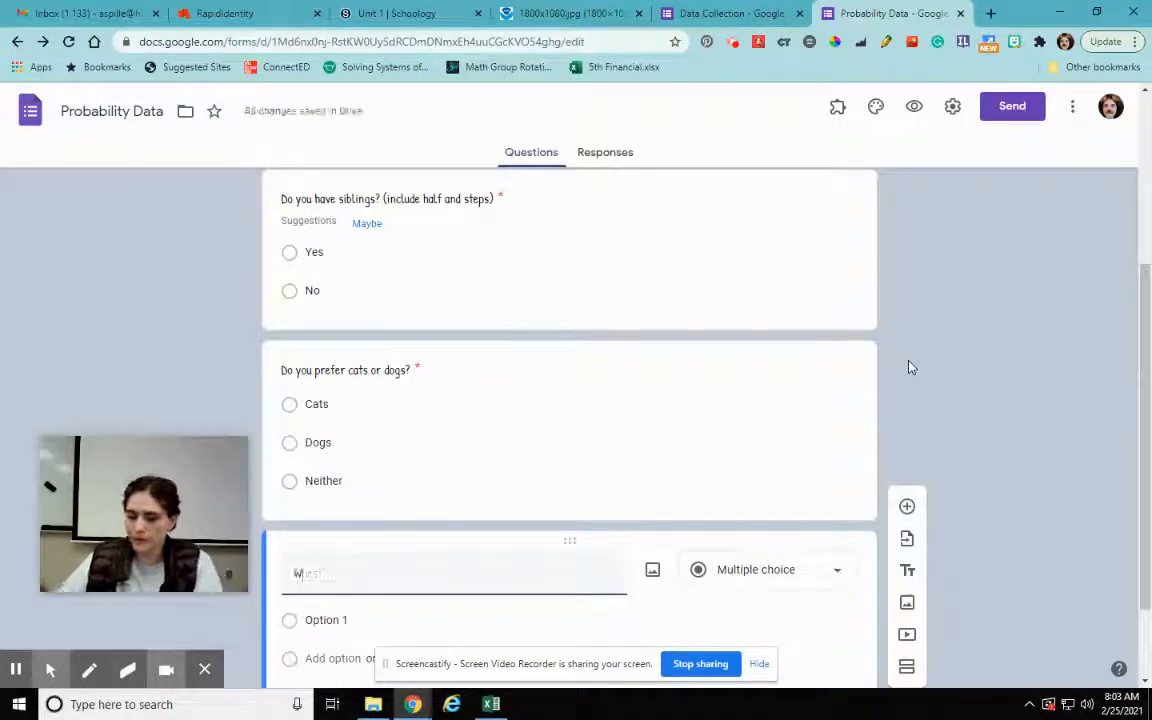
pyautogui.write('hich do you prefer for lunch')
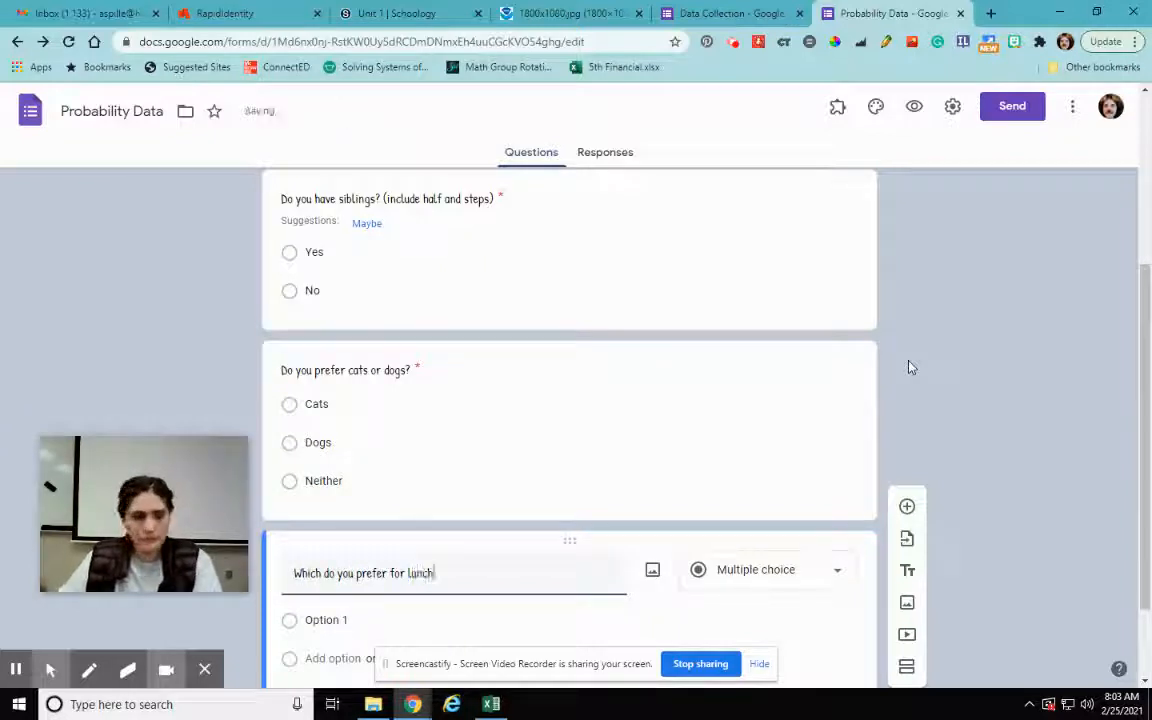
pyautogui.write('?')
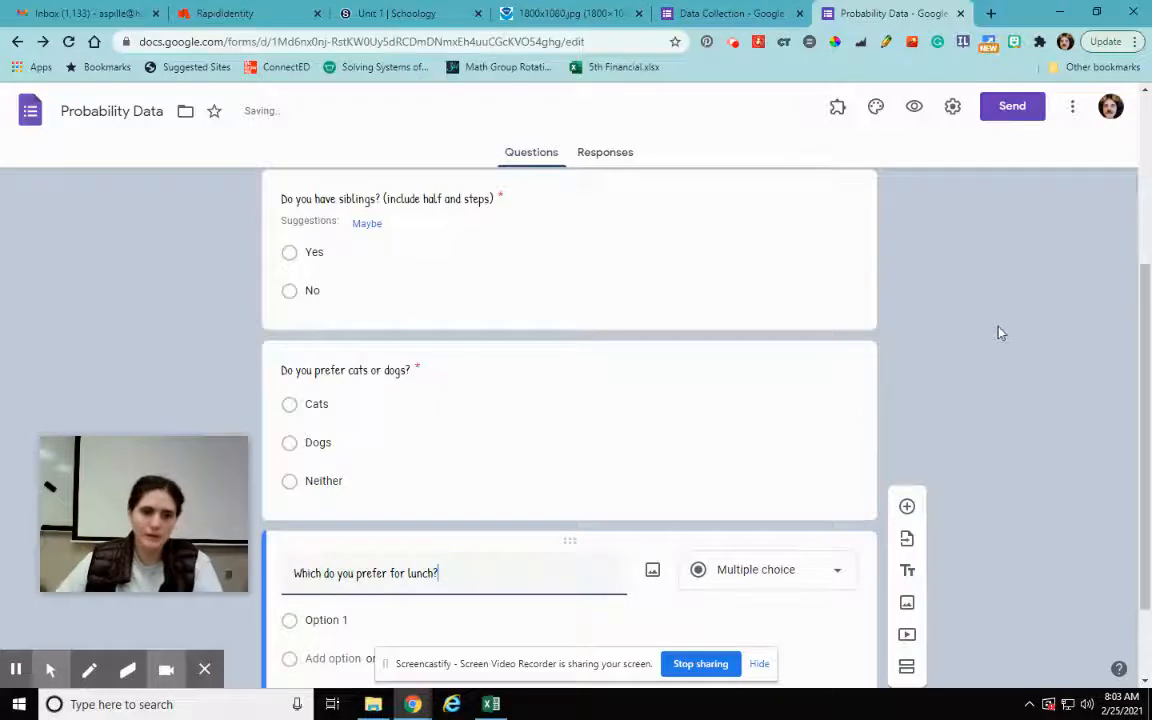
# Enter Pizza, Hamburger and Chicken Fingers as the first three answer options of the lunch question
pyautogui.scroll(-2, 1000, 335)
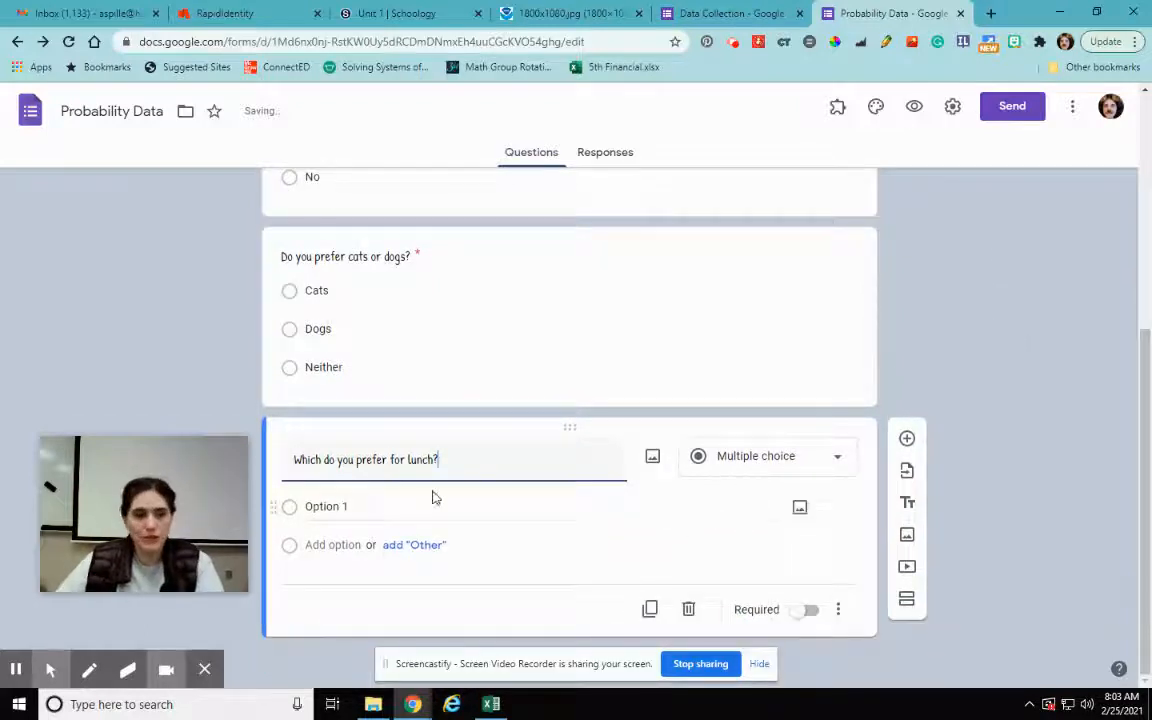
pyautogui.click(364, 509)
pyautogui.write('Pizza')
pyautogui.click(356, 545)
pyautogui.write('Hamburger')
pyautogui.click(390, 572)
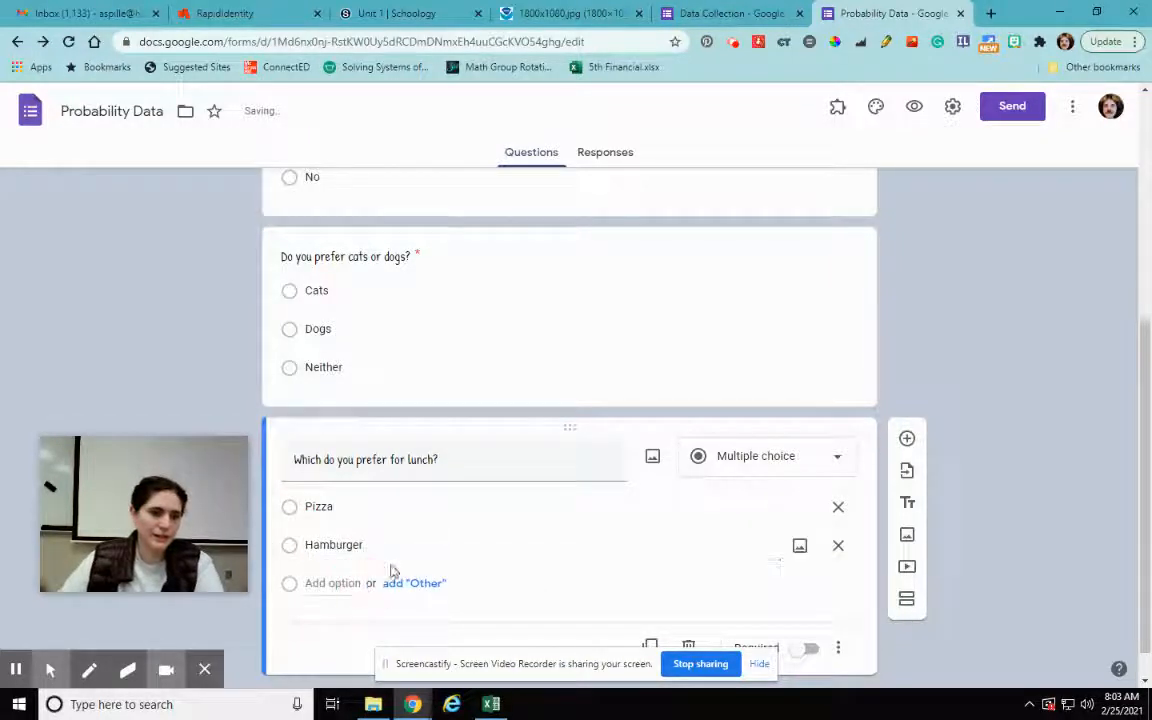
pyautogui.click(323, 582)
pyautogui.write('Chicken Fingers')
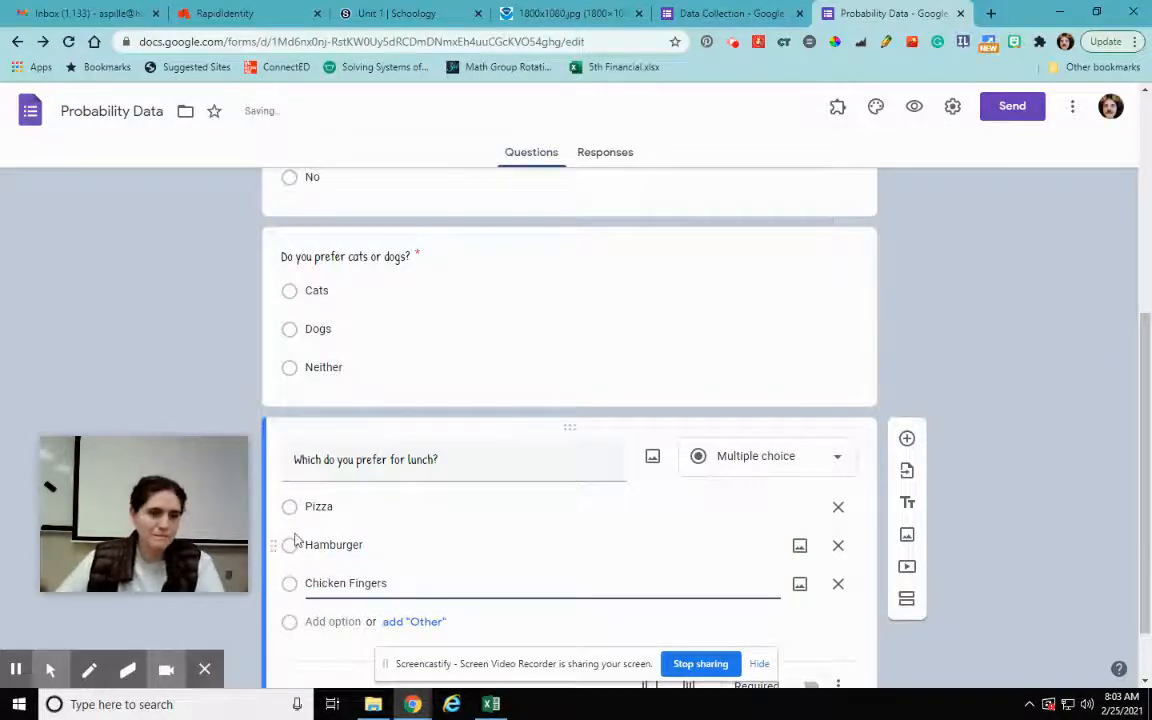
# Add "Peanut butter and jelly sandwich" as the lunch question's fourth option and make the question required
pyautogui.scroll(-1, 310, 543)
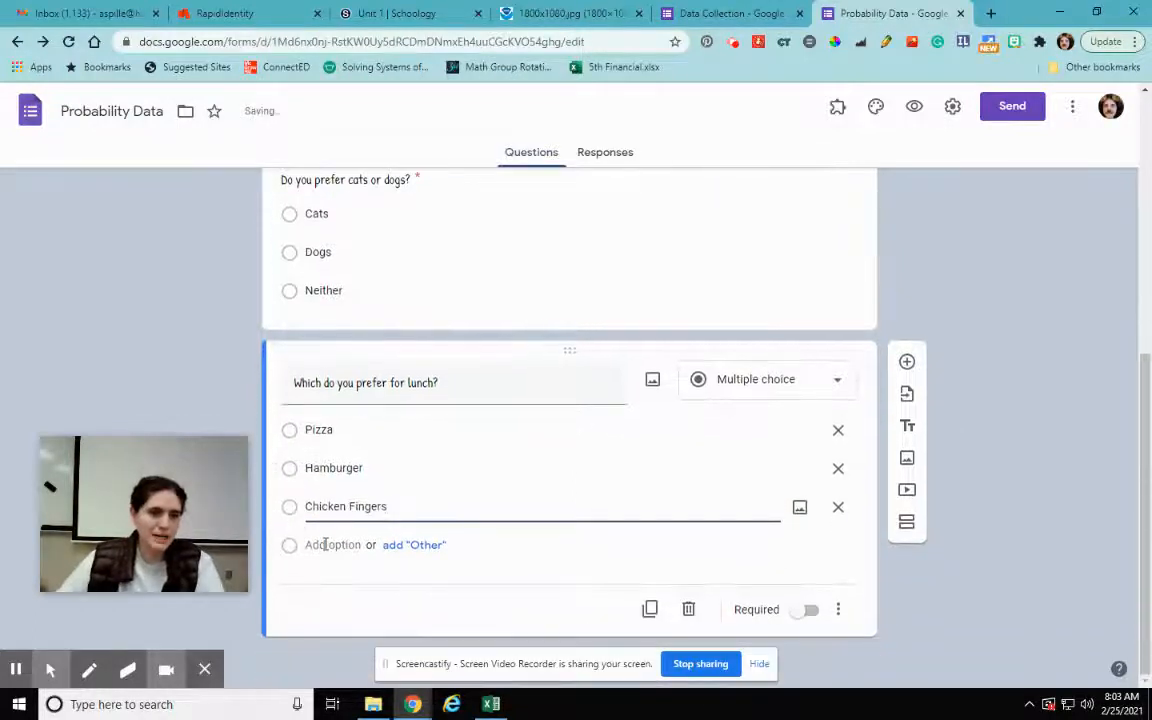
pyautogui.click(325, 544)
pyautogui.write('Peanut butter and jelly s')
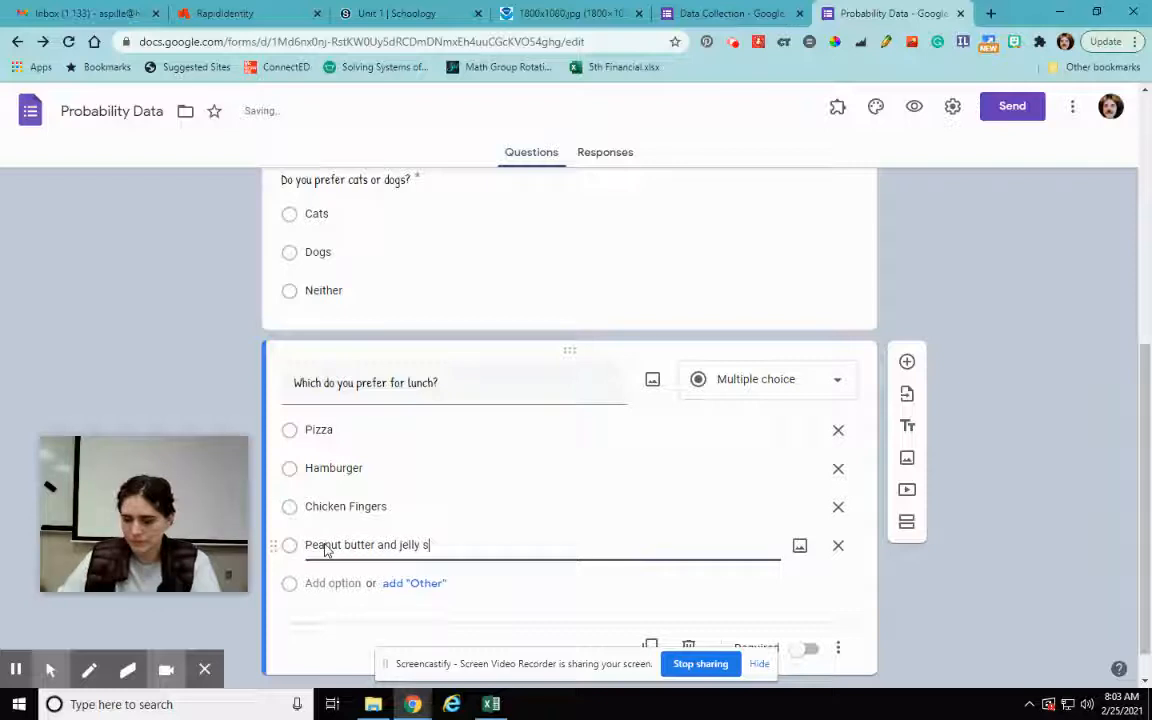
pyautogui.write('nacw')
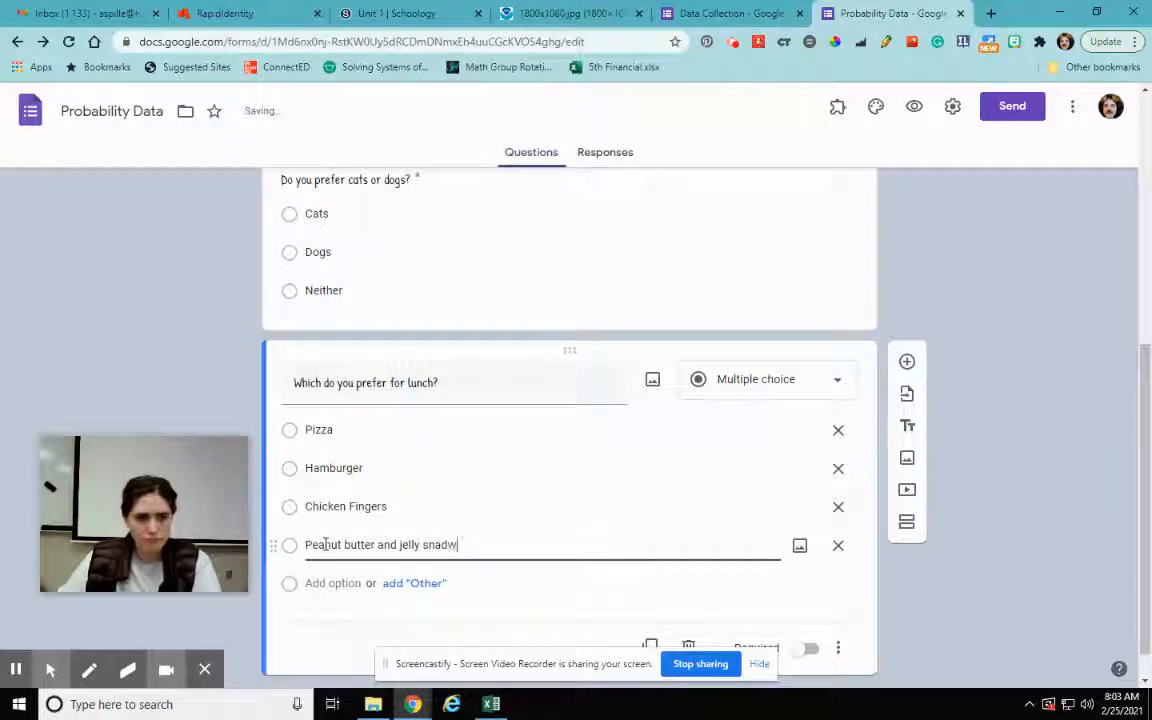
pyautogui.press('BackSpace')
pyautogui.press('BackSpace')
pyautogui.press('BackSpace')
pyautogui.write('and')
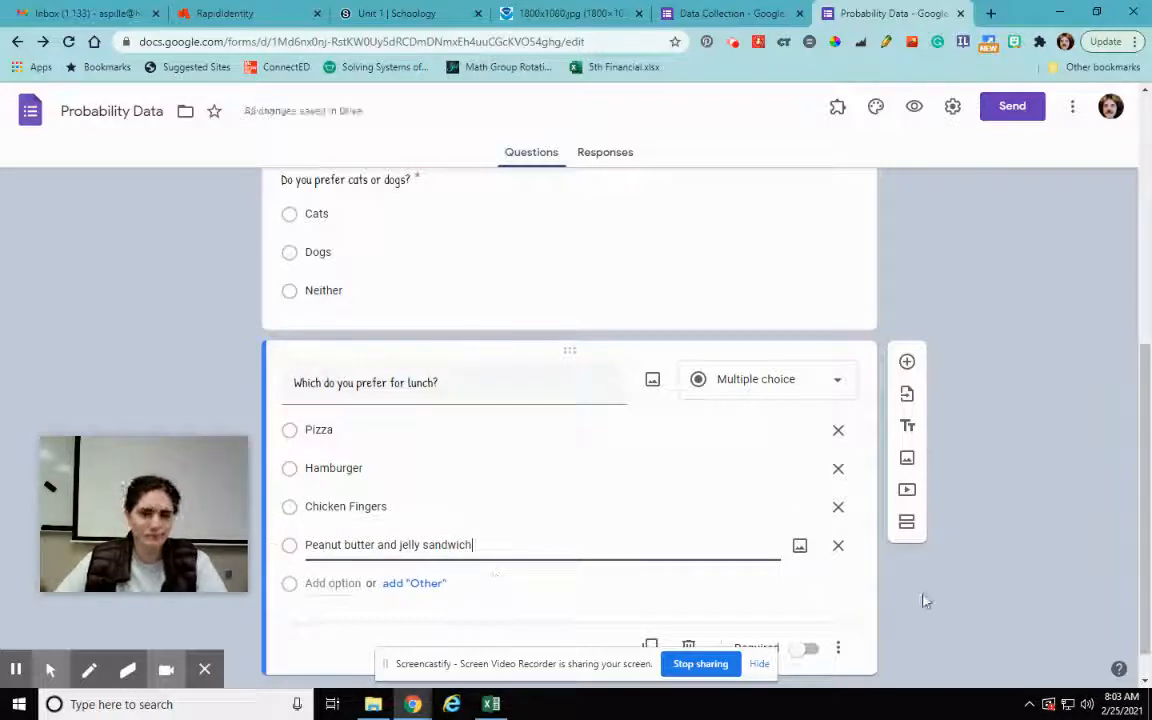
pyautogui.click(802, 620)
pyautogui.click(1040, 535)
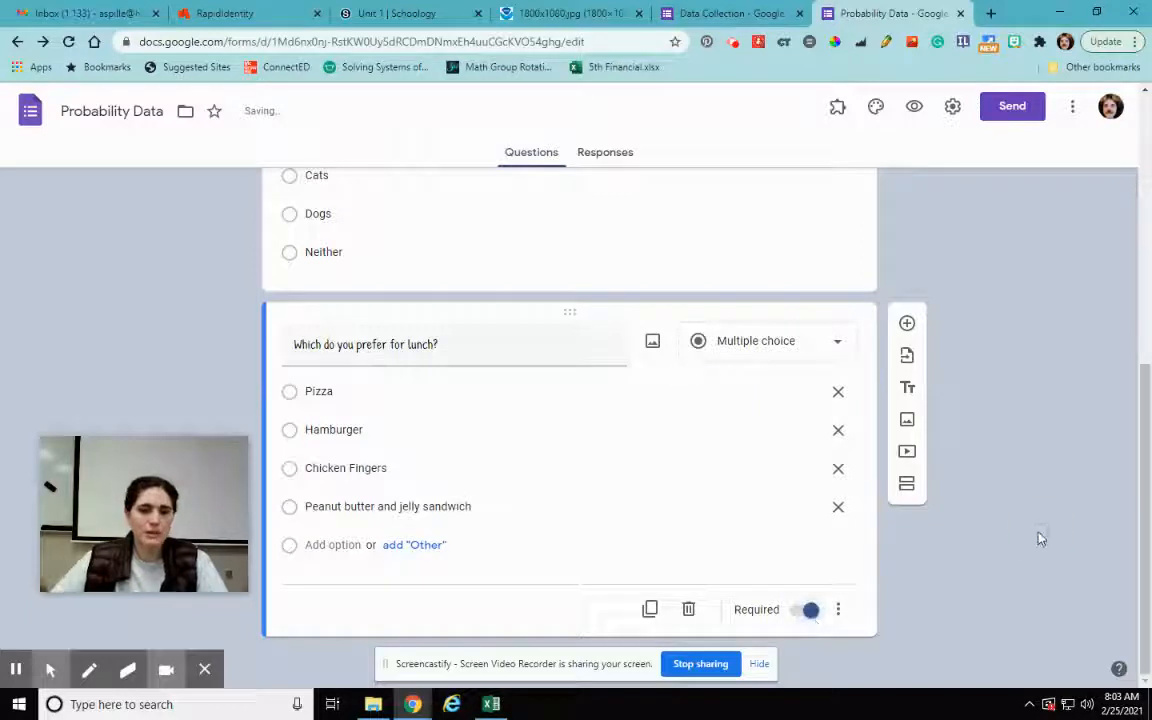
# Review the form's questions from beginning to end and check the Unit 1 materials page in Schoology
pyautogui.scroll(5, 1040, 537)
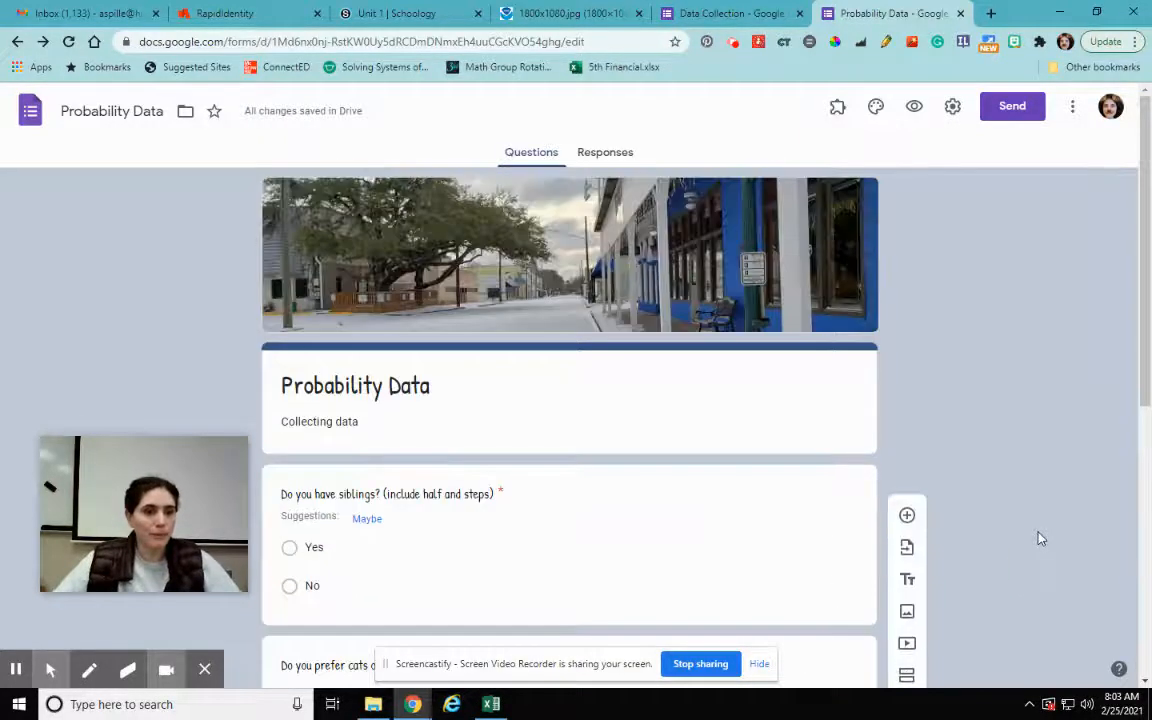
pyautogui.scroll(-3, 352, 514)
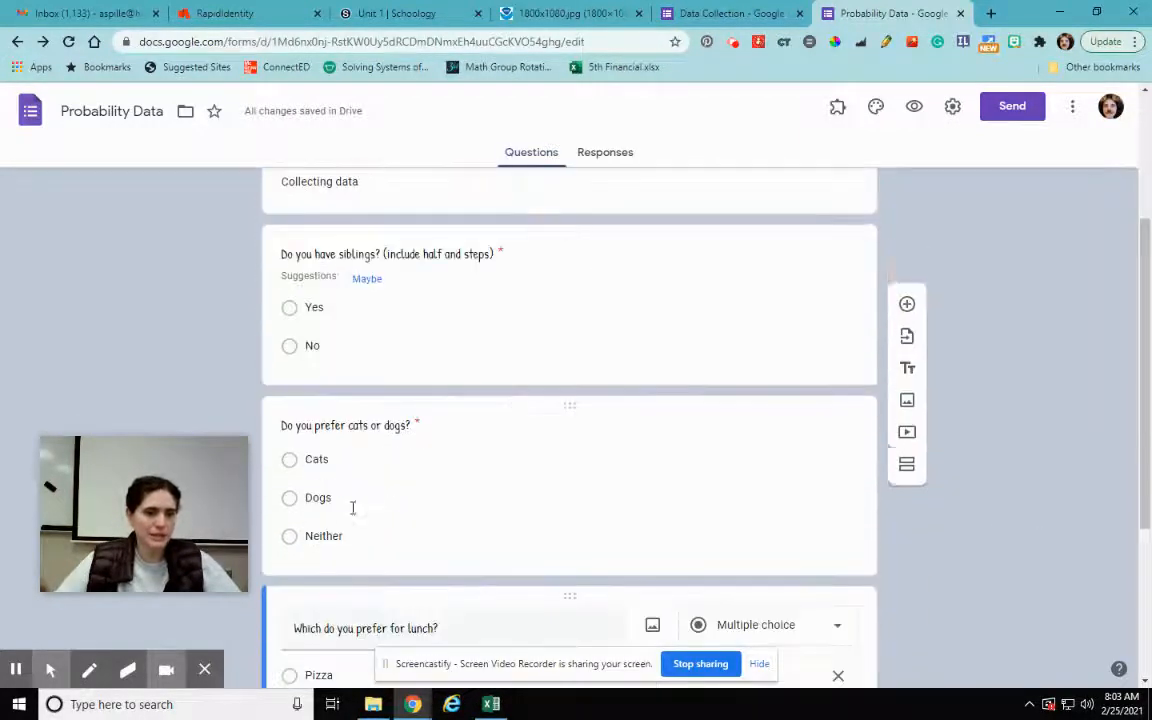
pyautogui.scroll(-3, 413, 463)
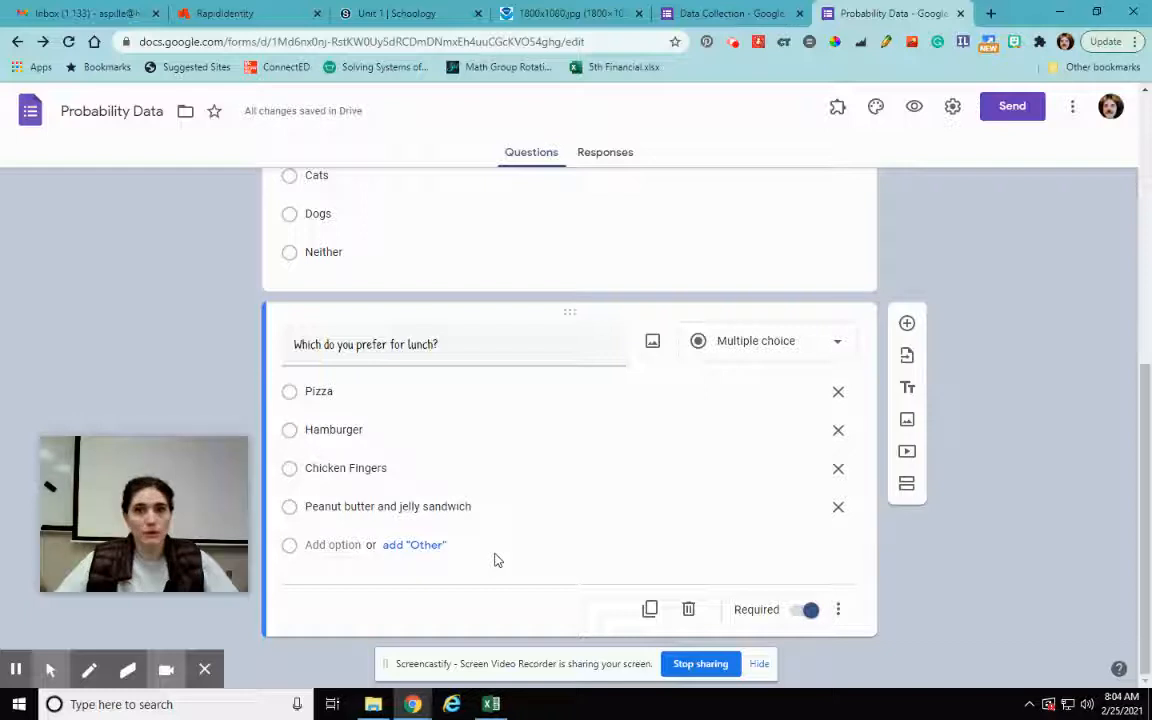
pyautogui.scroll(10, 1043, 517)
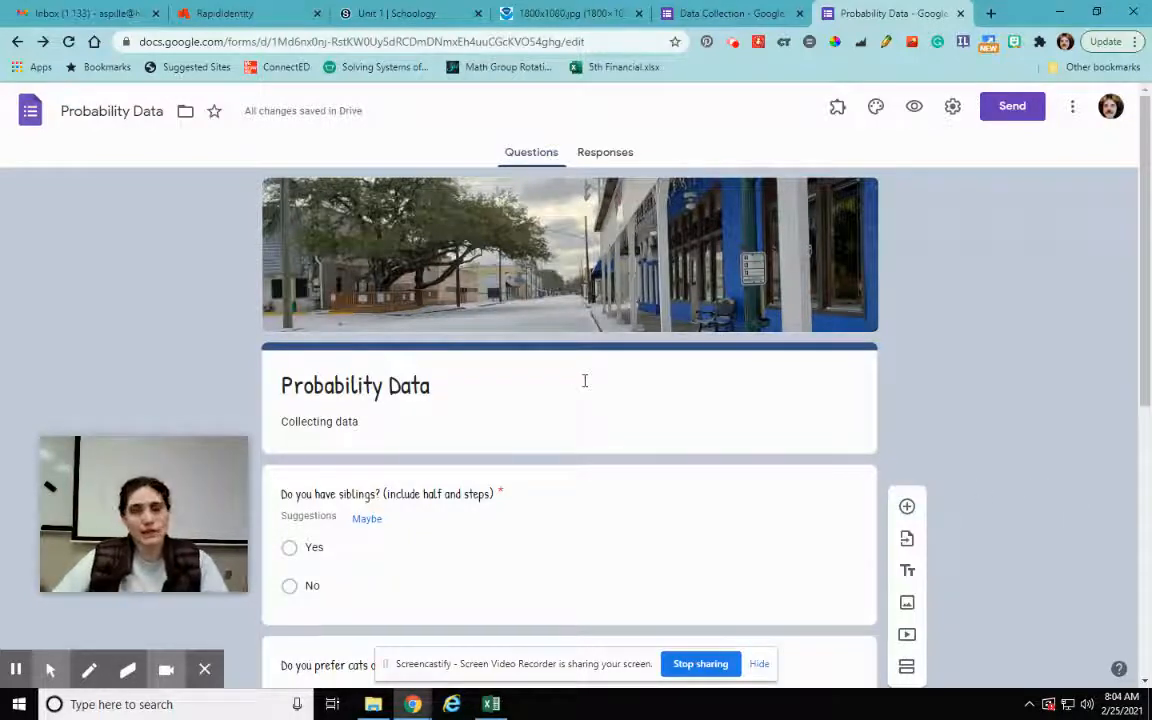
pyautogui.click(437, 22)
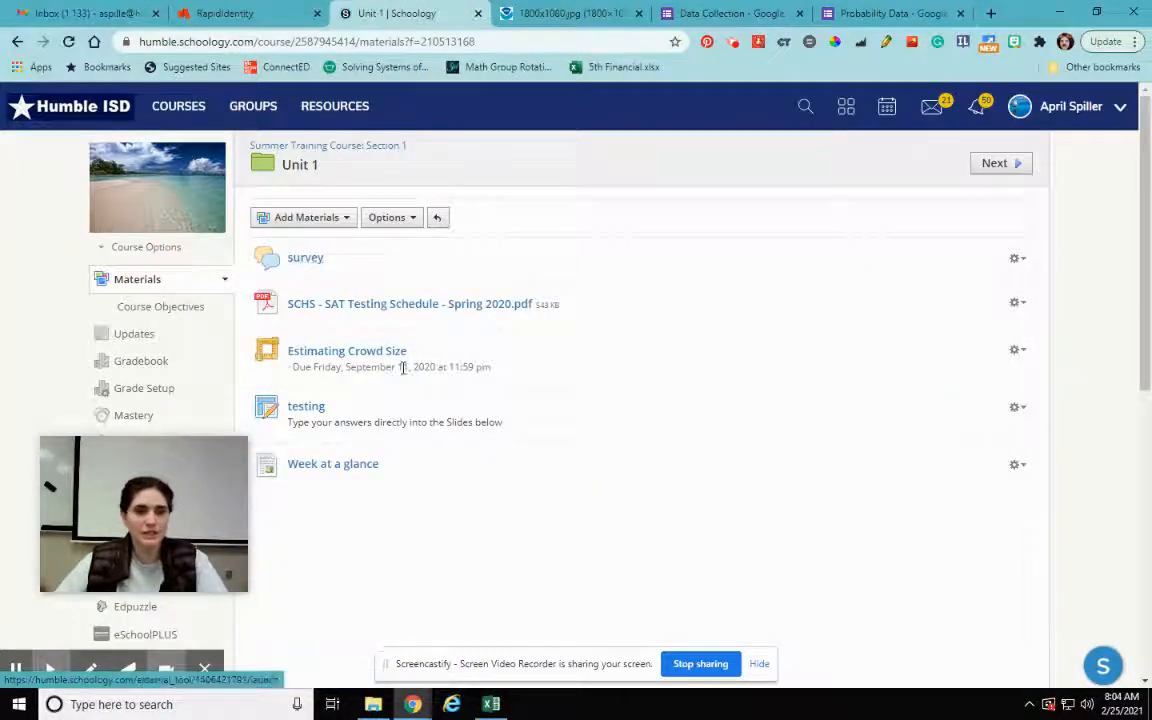
pyautogui.click(876, 13)
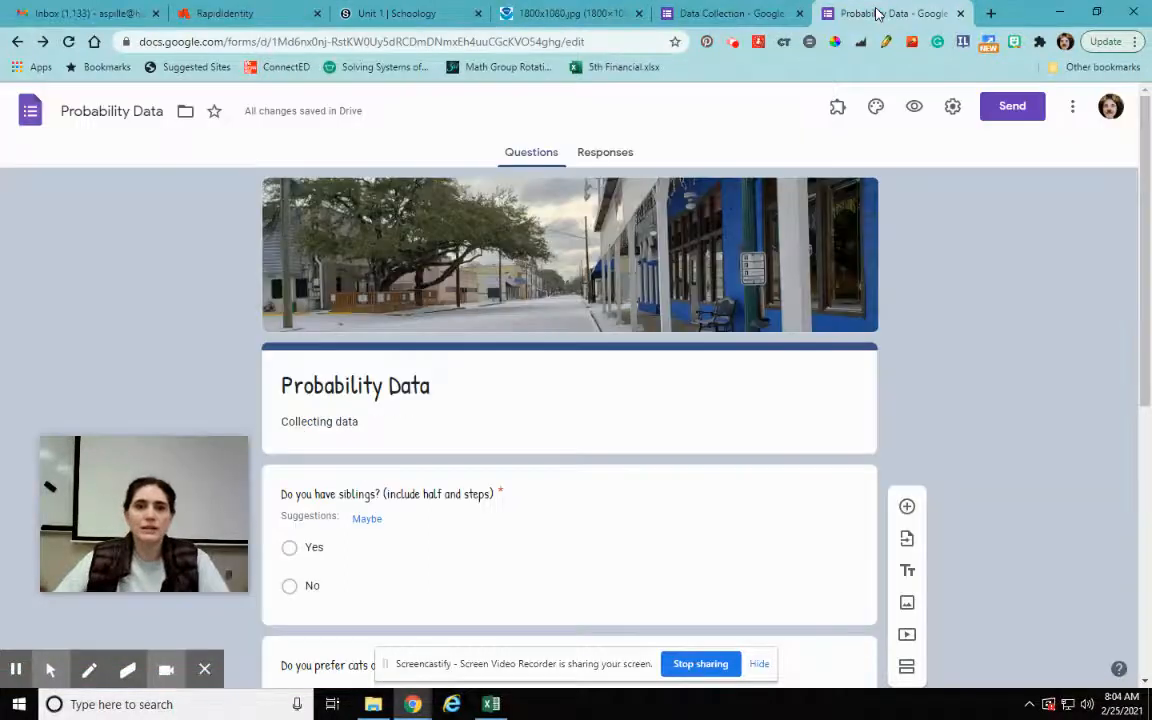
# Generate the form's sharing link as a shortened URL and copy it
pyautogui.click(1002, 117)
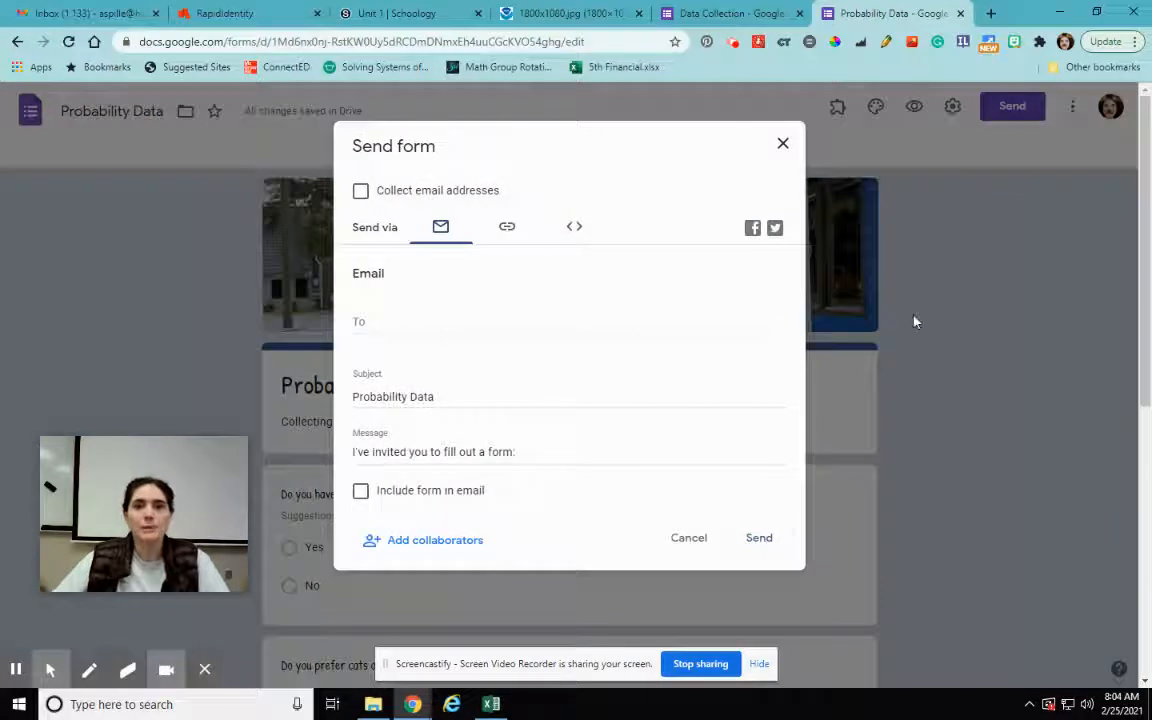
pyautogui.click(508, 228)
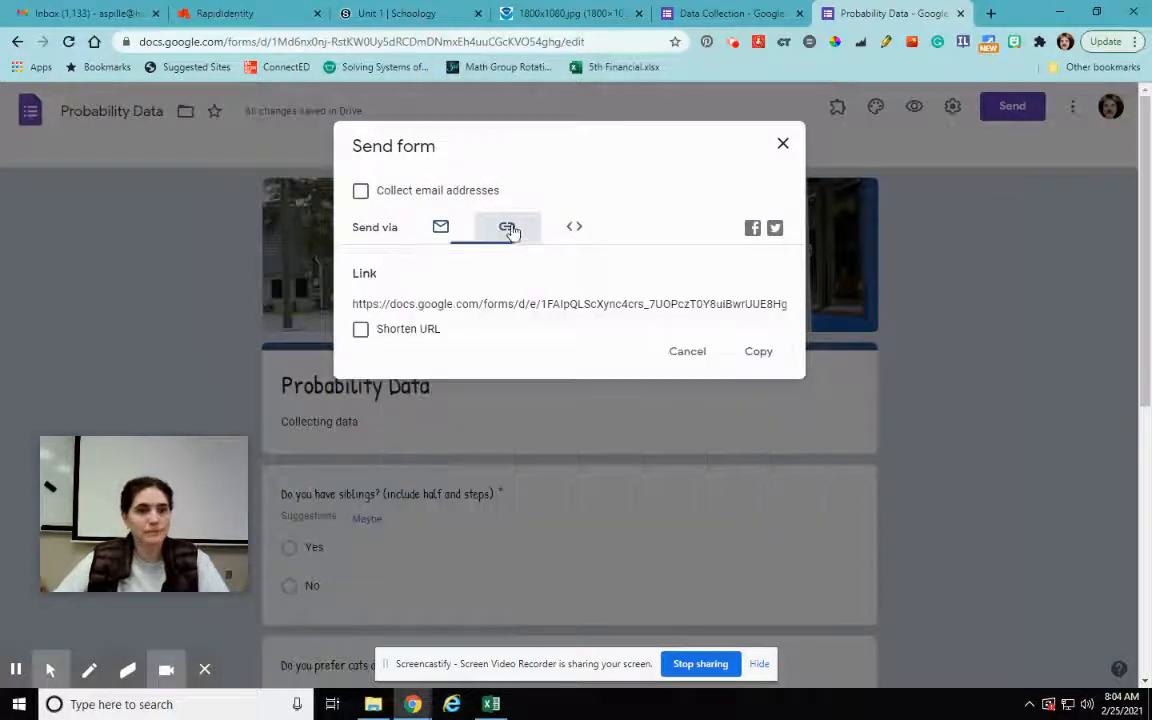
pyautogui.click(360, 331)
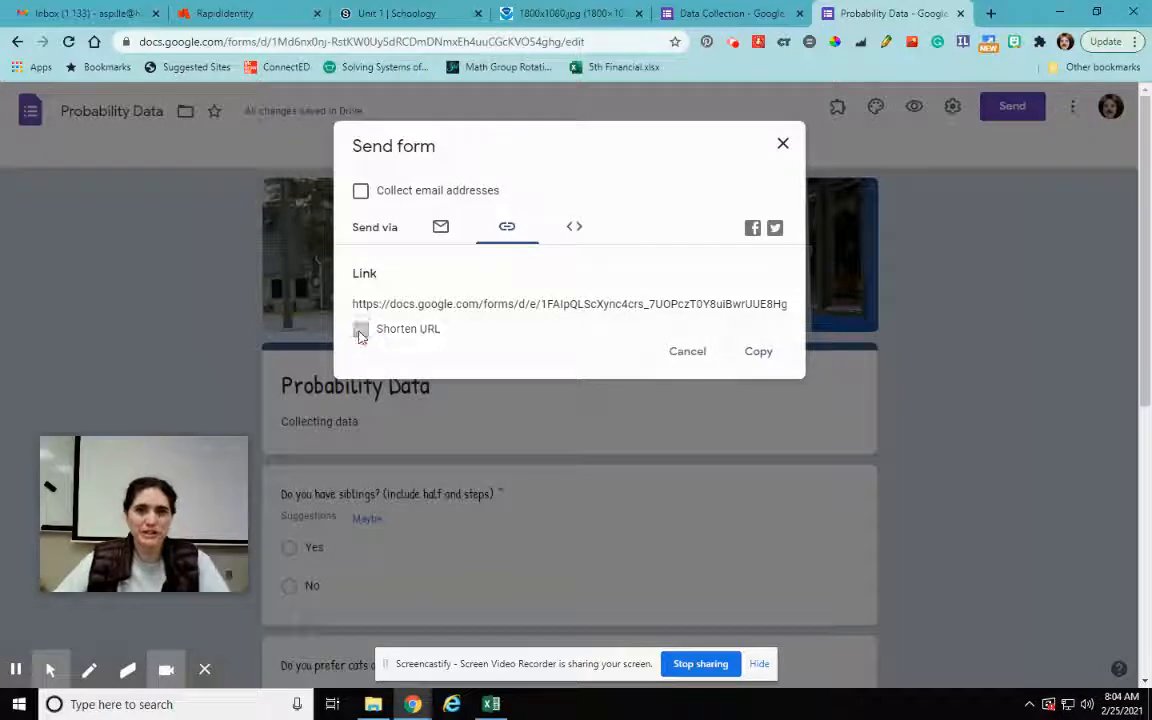
pyautogui.click(525, 360)
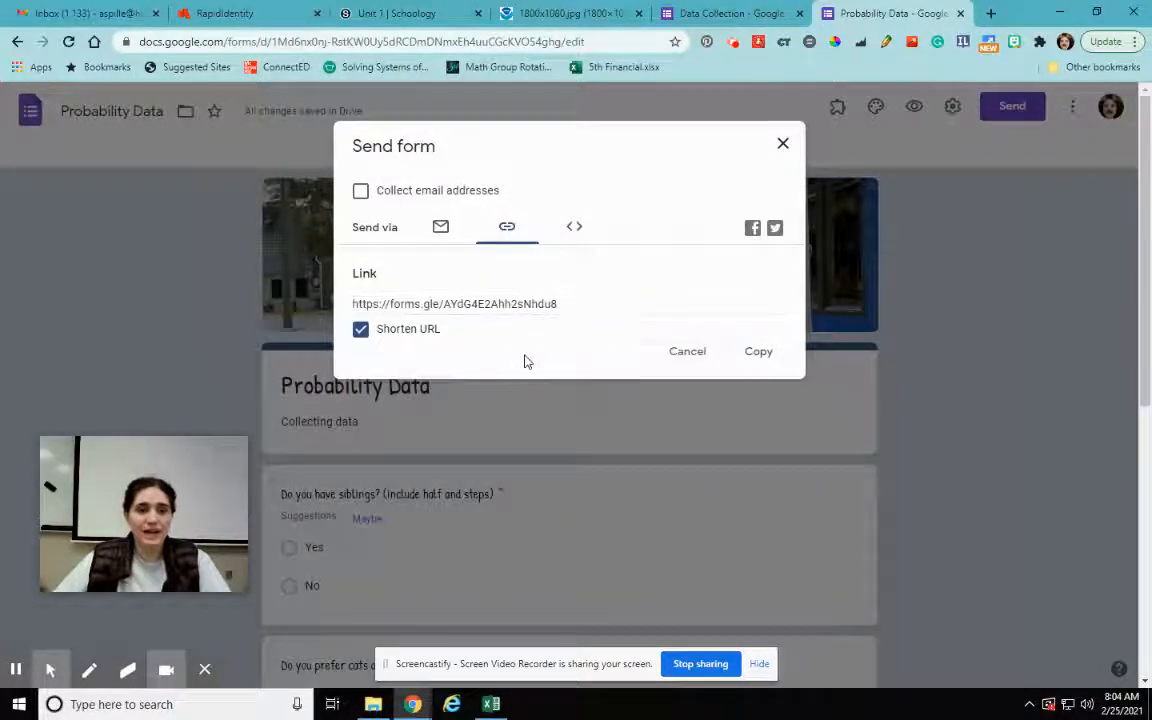
pyautogui.click(766, 358)
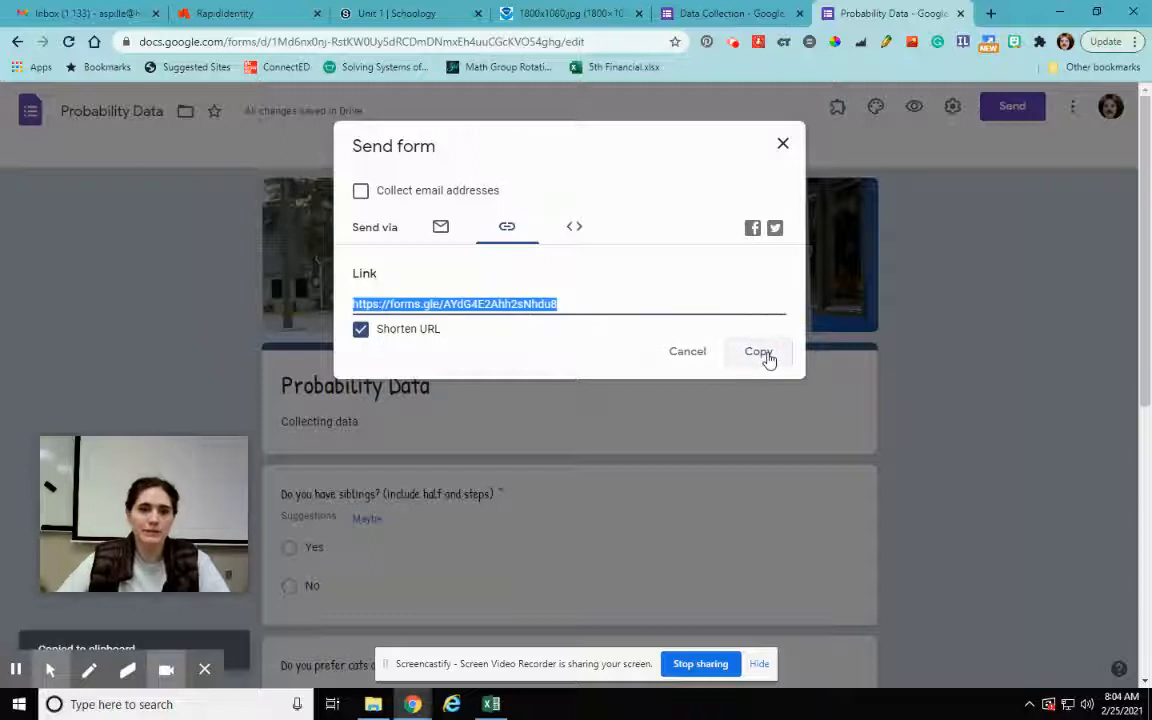
# Switch to Schoology and post the copied form link as a comment in the Unit 1 "survey" discussion
pyautogui.click(413, 12)
pyautogui.click(305, 258)
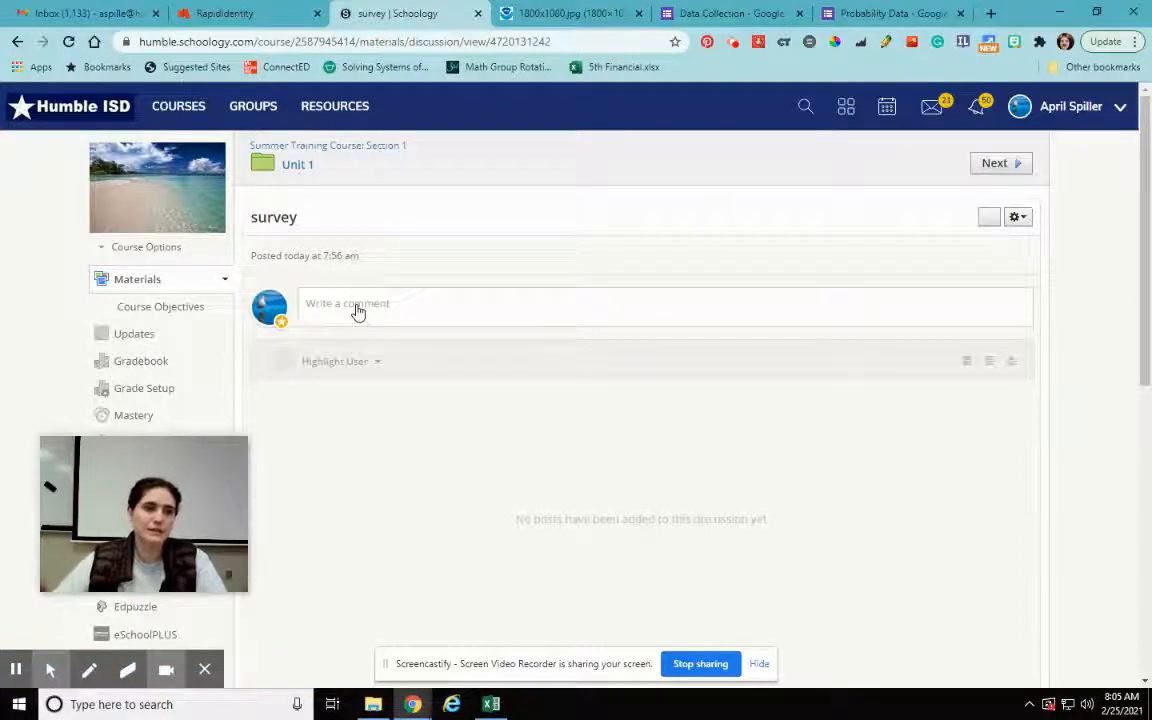
pyautogui.click(388, 311)
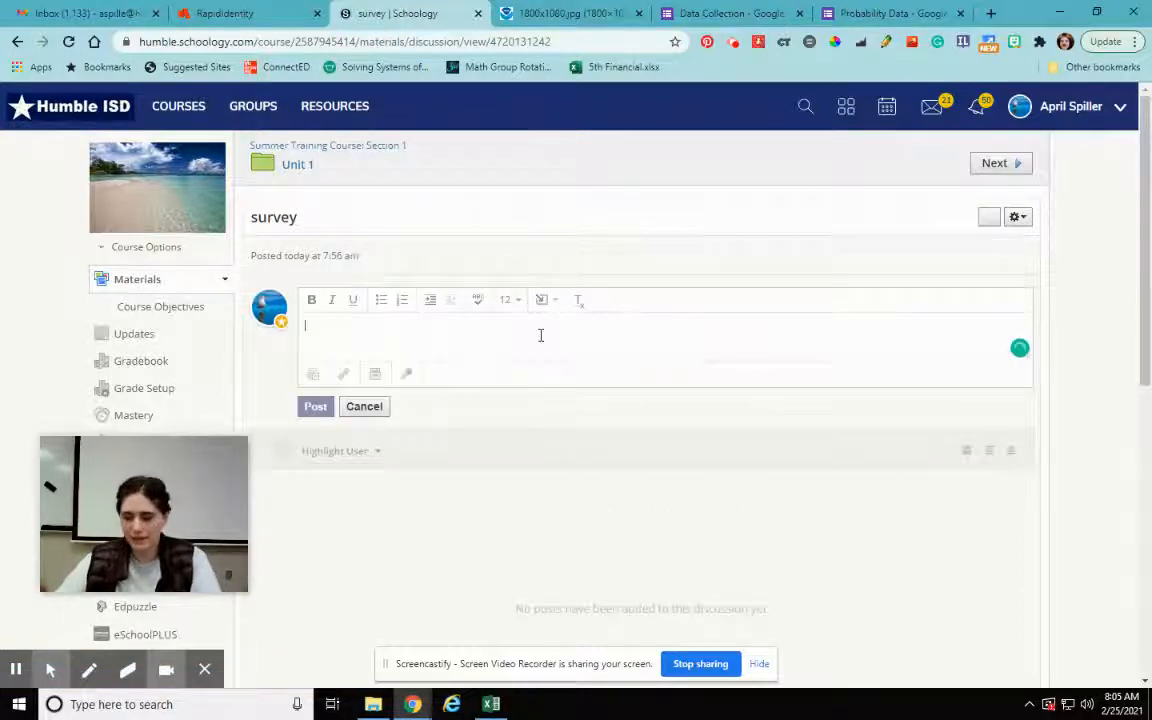
pyautogui.hotkey('ctrl', 'v')
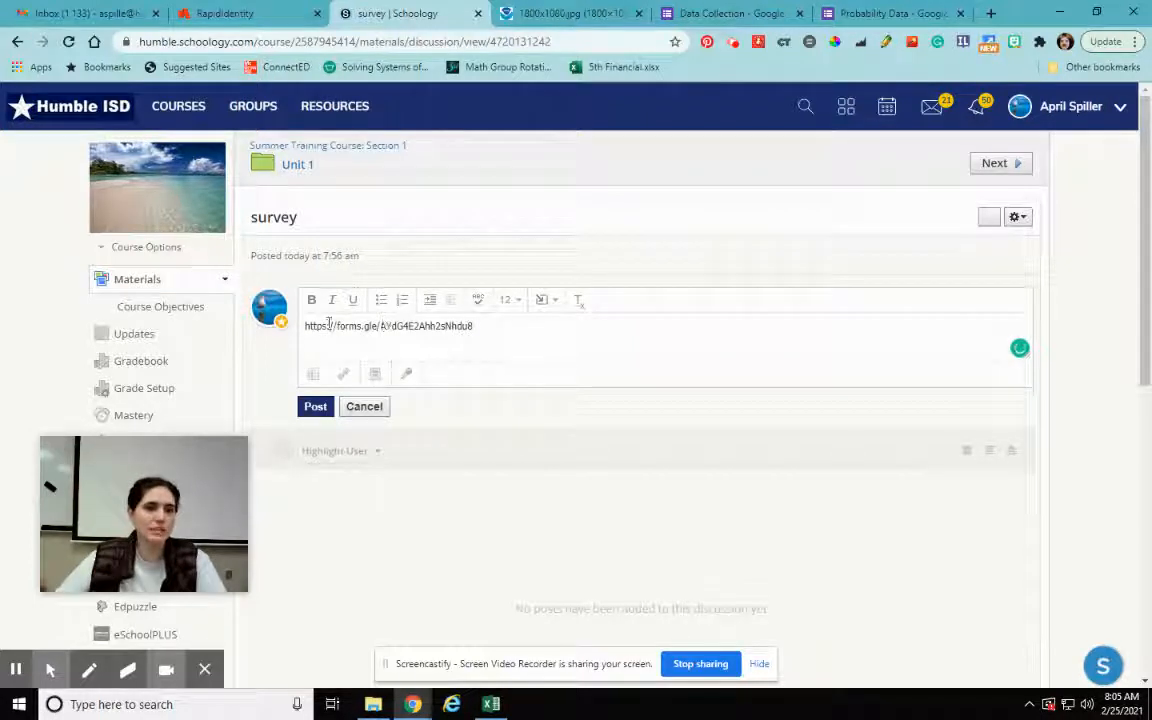
pyautogui.click(316, 407)
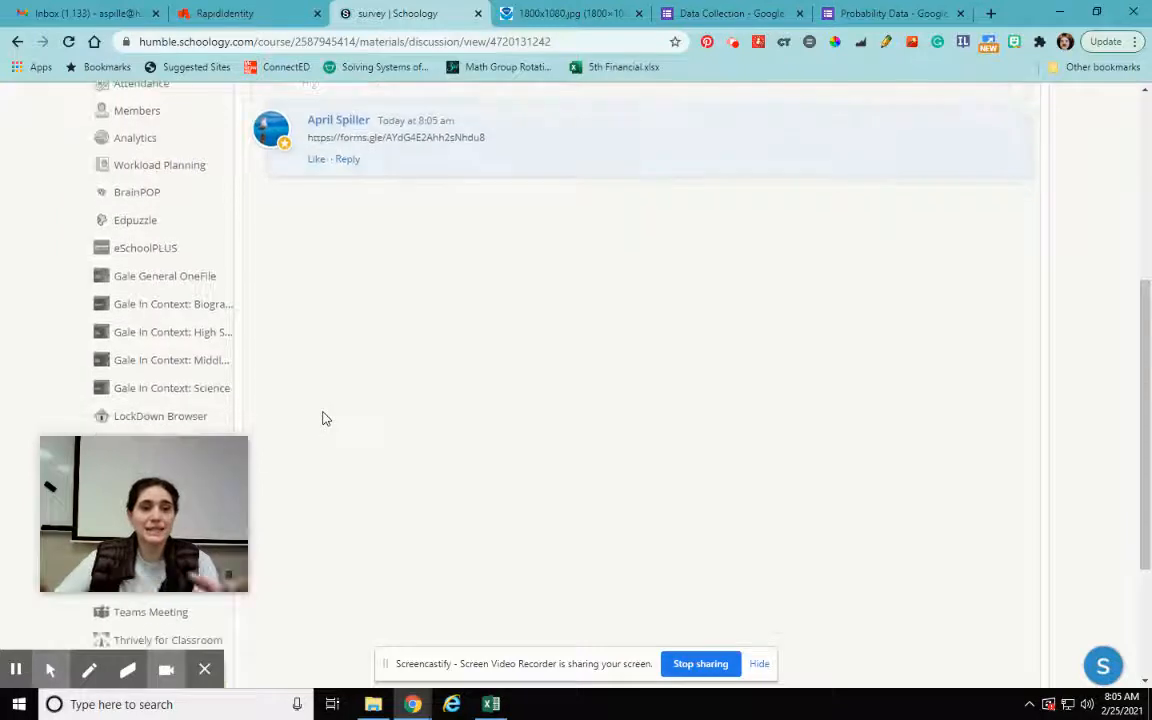
pyautogui.scroll(1, 506, 498)
pyautogui.scroll(2, 506, 498)
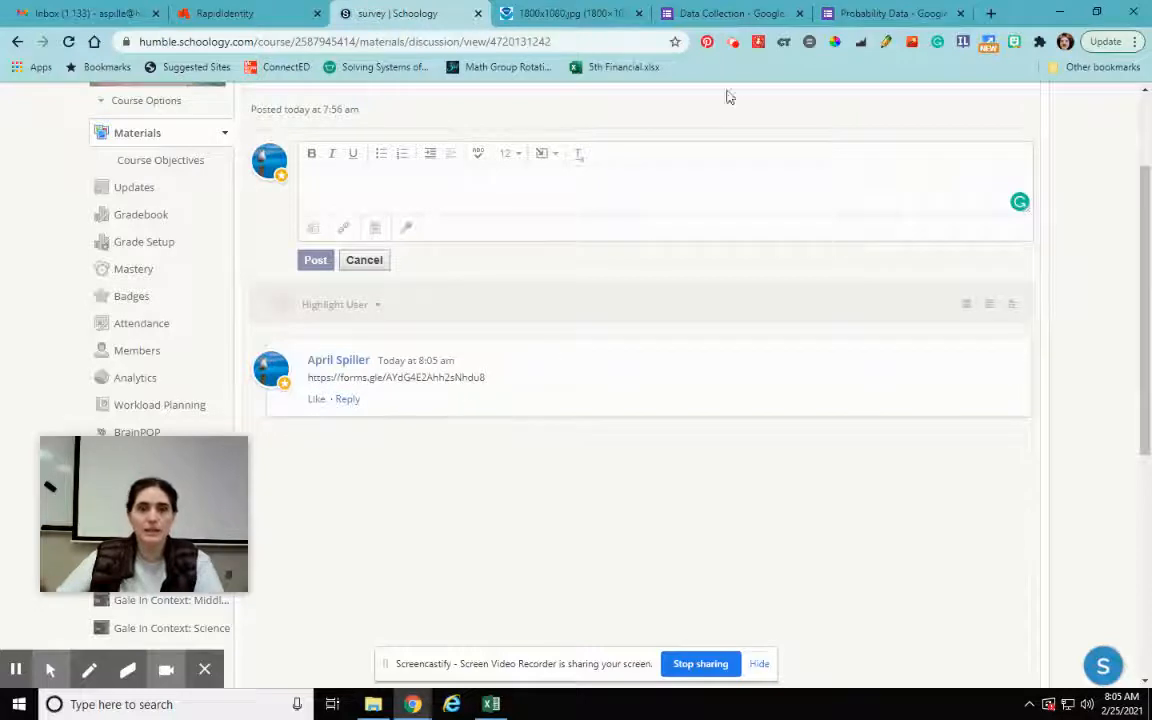
# Return to the Probability Data form, dismiss the send dialog and check the form's general settings without changing them
pyautogui.click(920, 14)
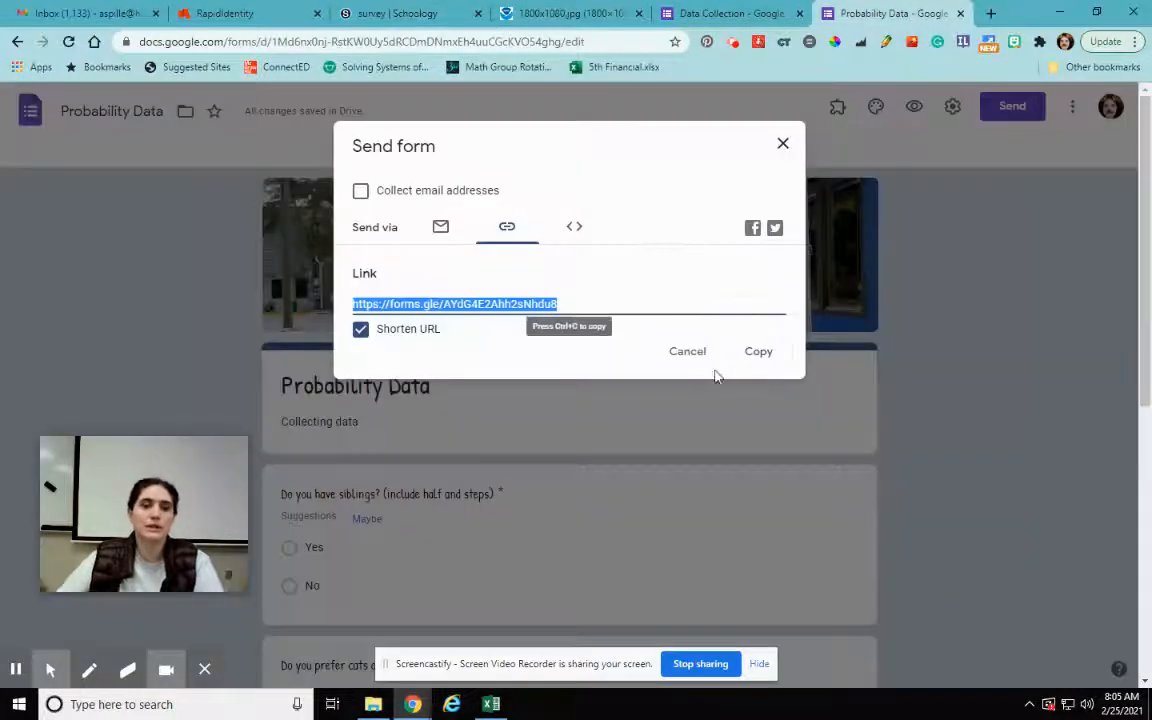
pyautogui.click(687, 348)
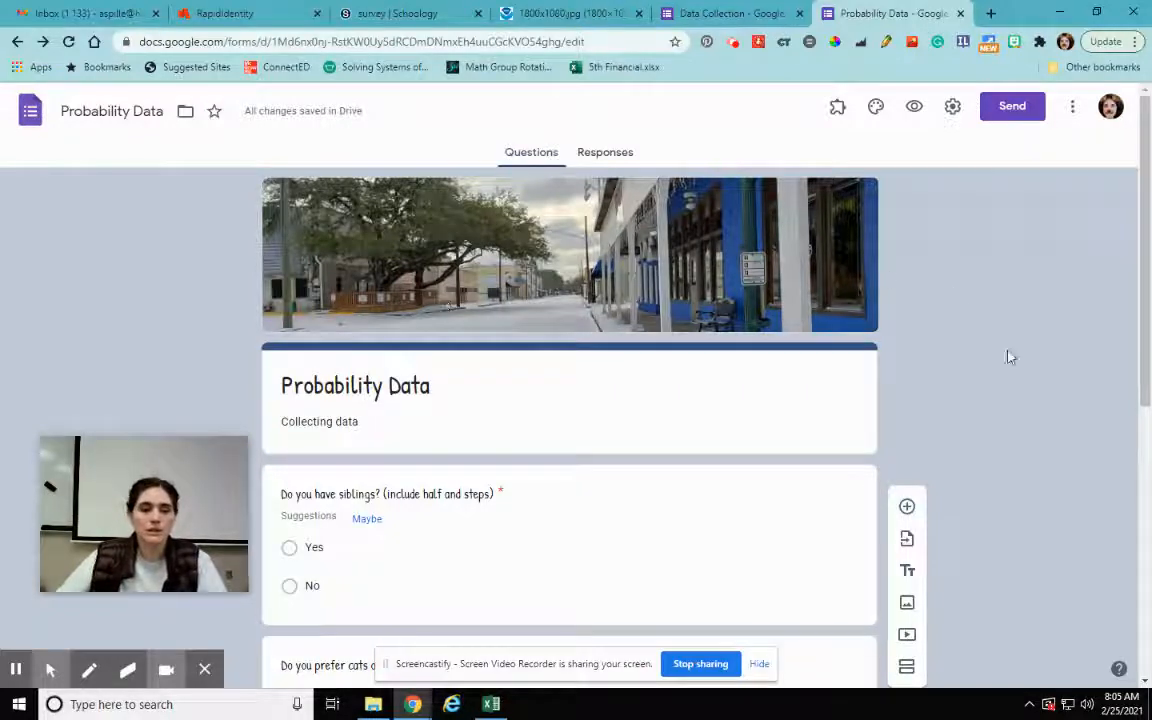
pyautogui.click(951, 110)
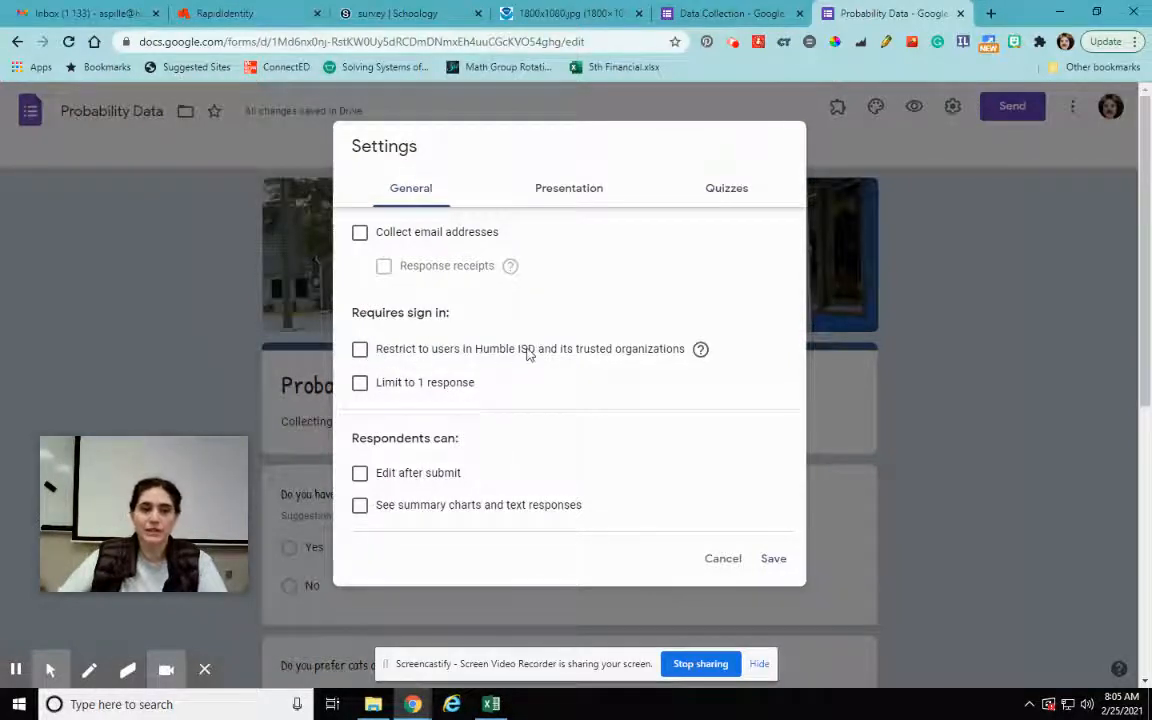
pyautogui.click(718, 557)
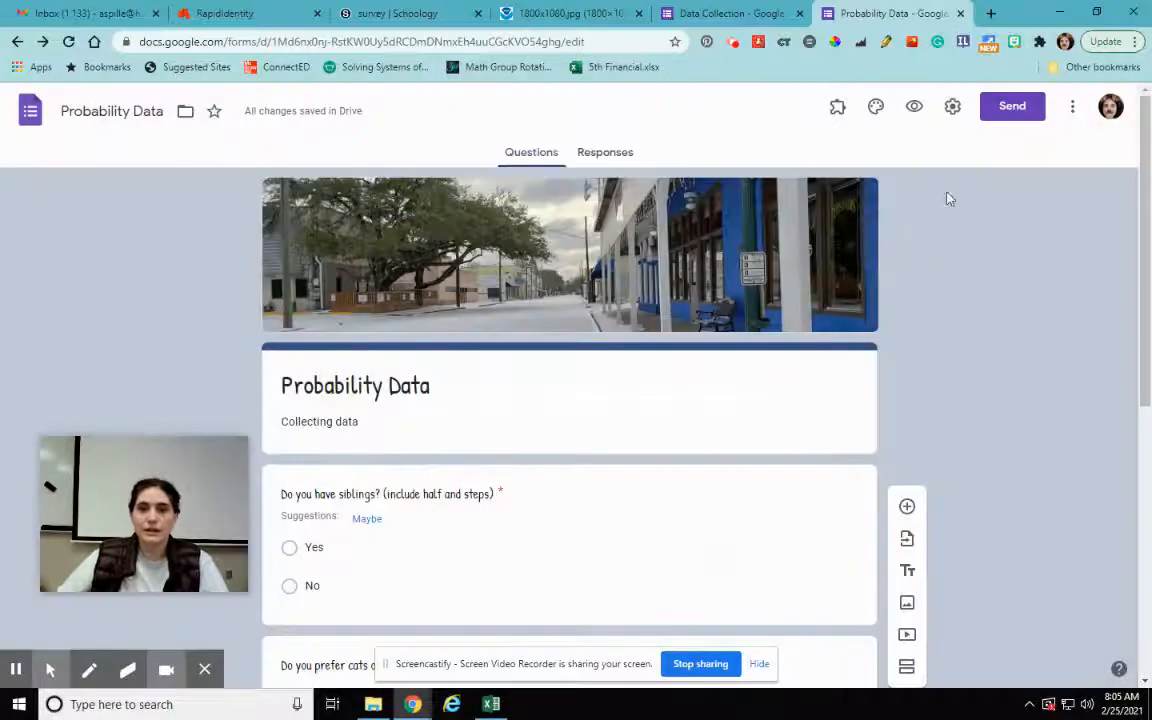
# Review the form's link sharing options again and go back to the link posted in the Schoology survey discussion
pyautogui.click(1012, 106)
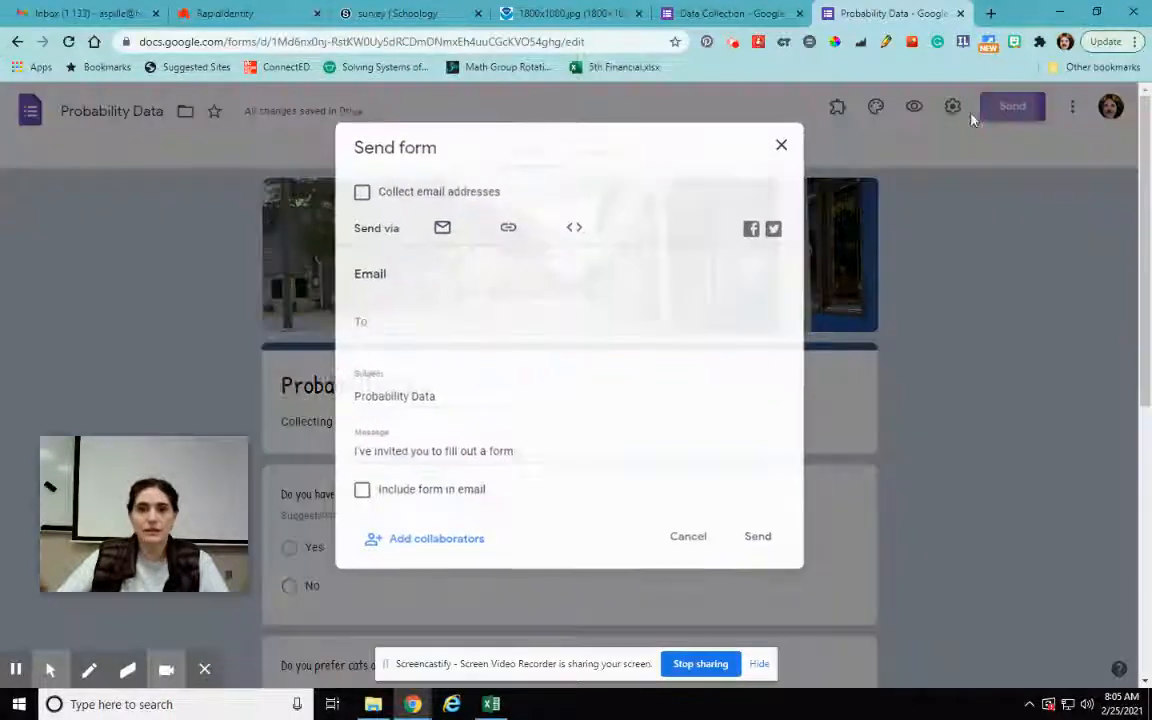
pyautogui.click(508, 228)
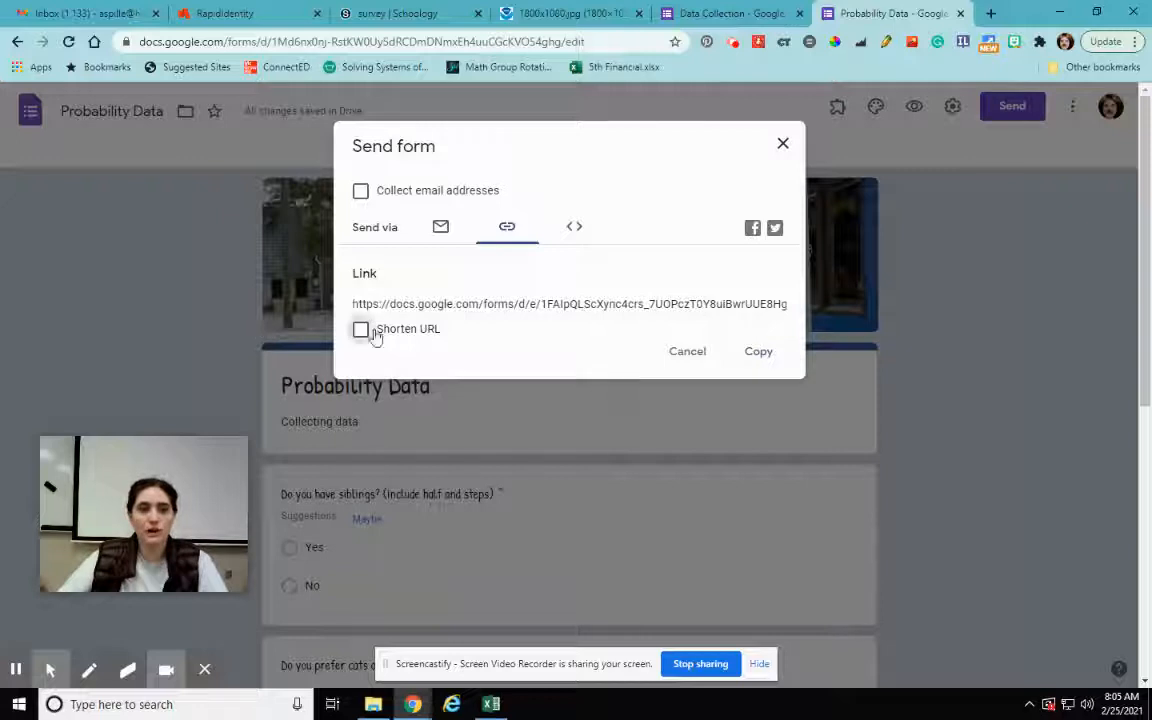
pyautogui.click(422, 16)
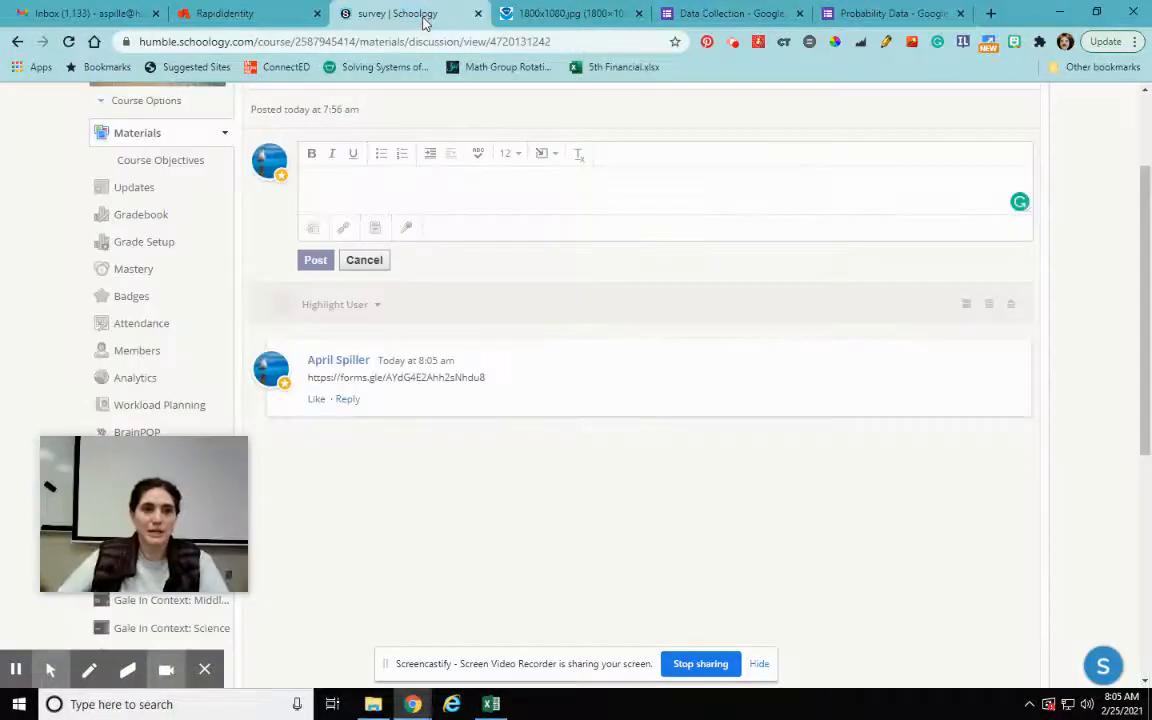